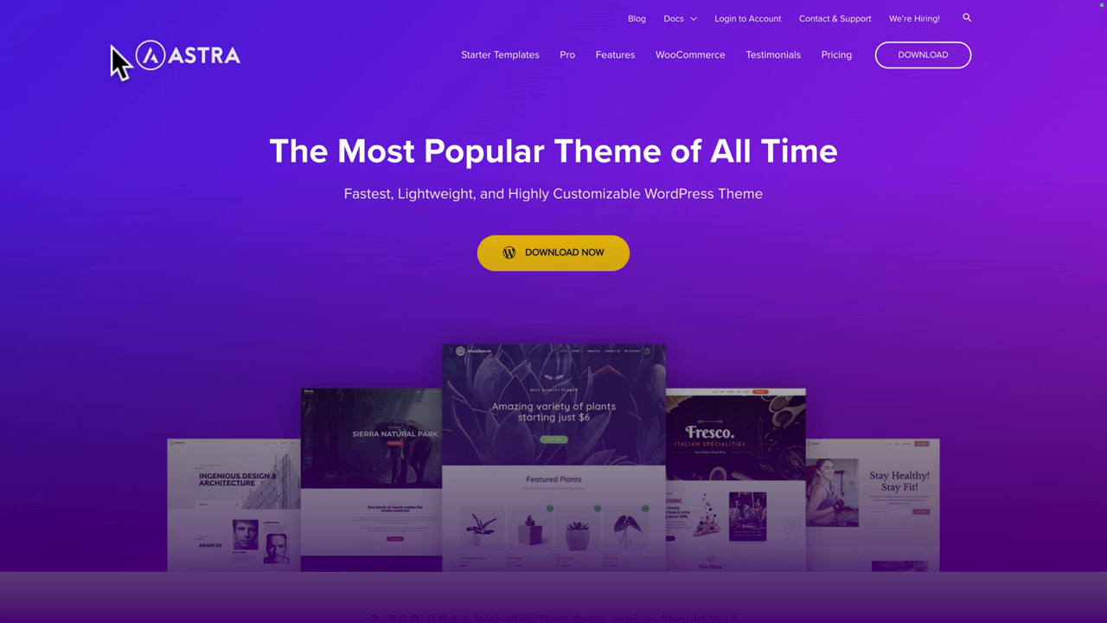
drag(269, 156, 309, 143)
drag(594, 151, 859, 156)
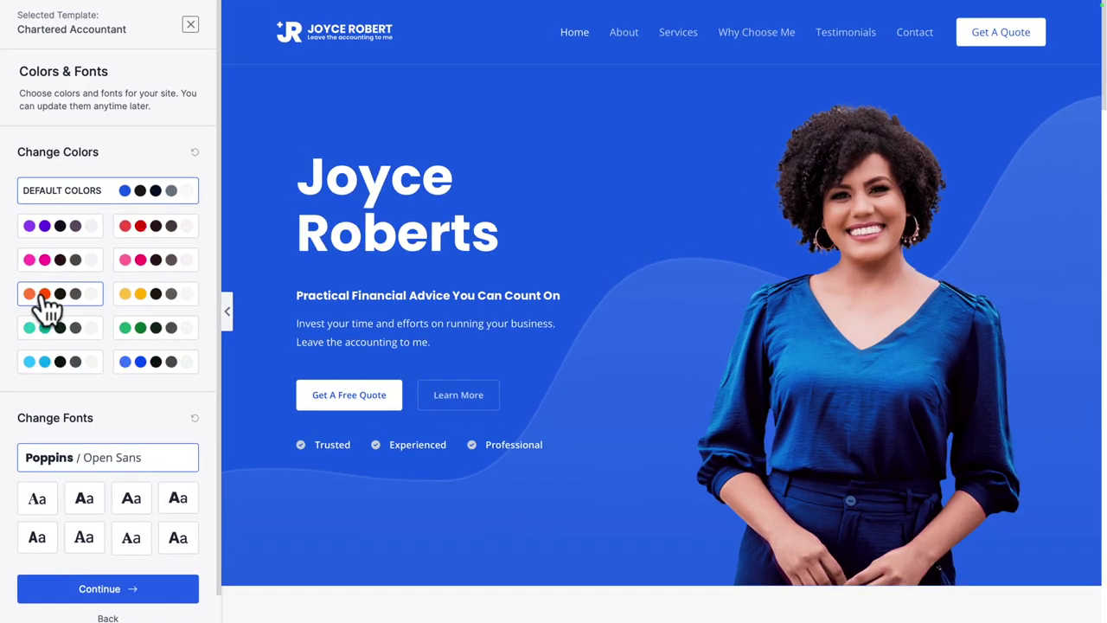
click(43, 296)
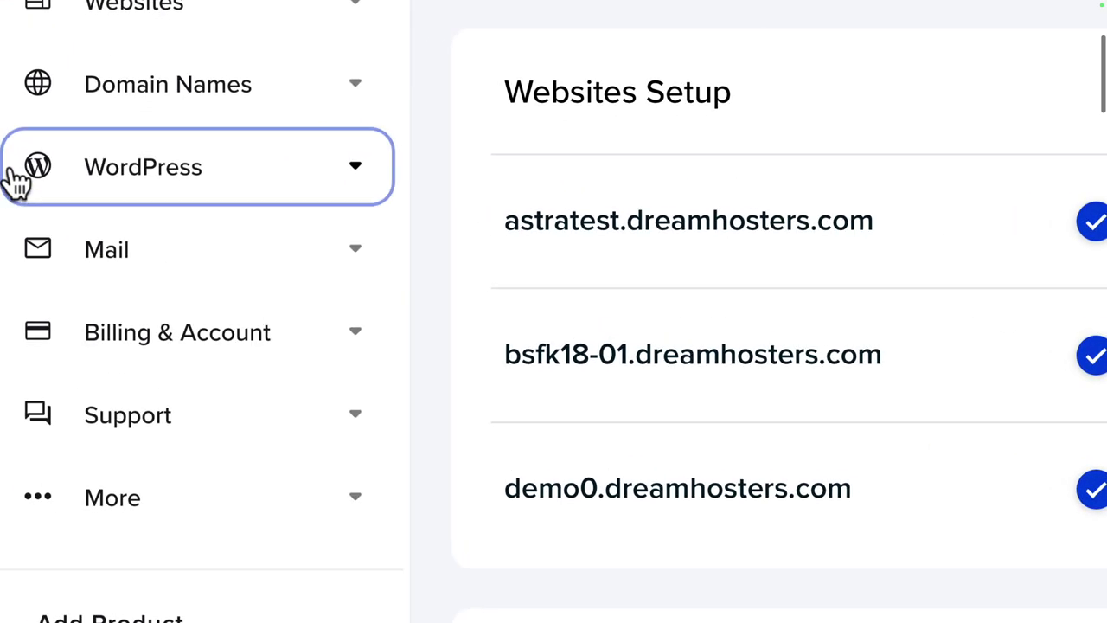
Start a WordPress installation on the domain bsfk18-01.dreamhosters.com and continue with Local Business as the site purpose.
click(356, 171)
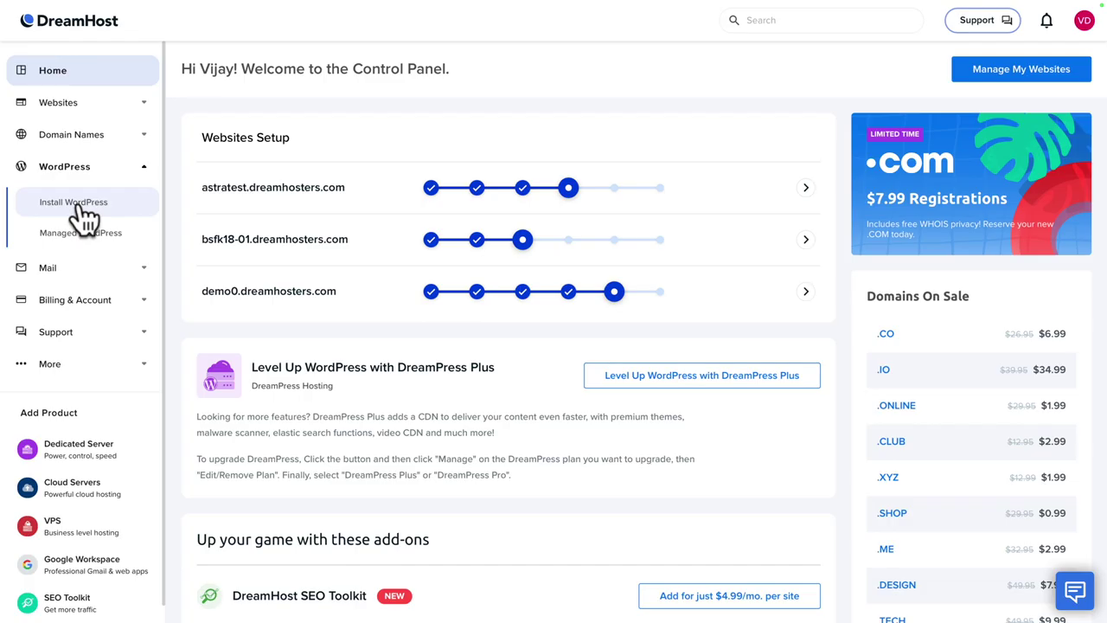
click(83, 207)
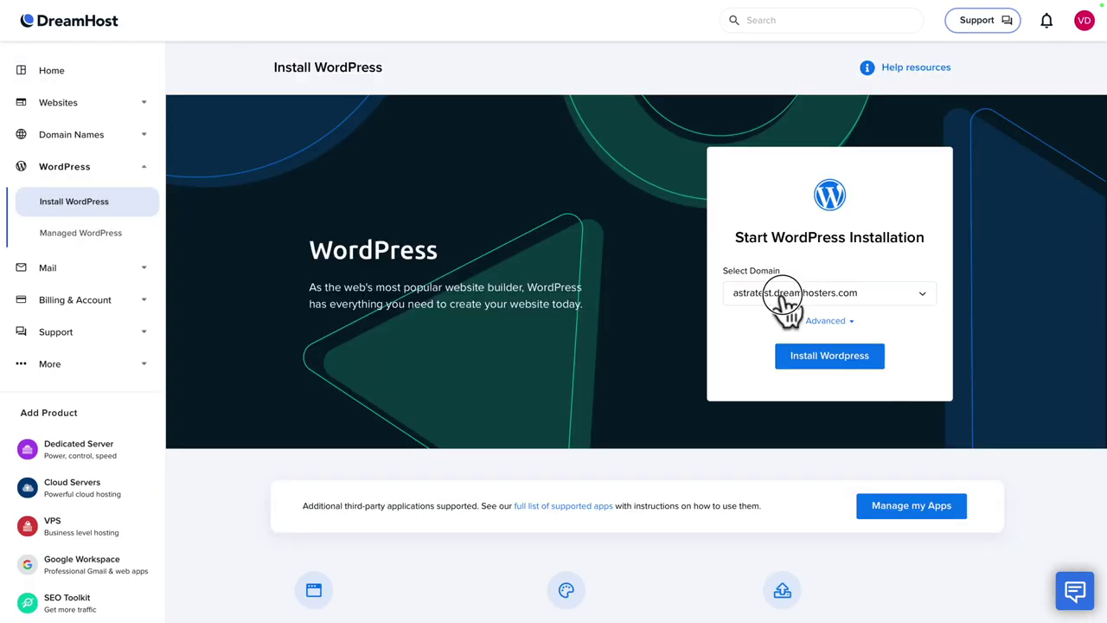
click(784, 298)
click(782, 347)
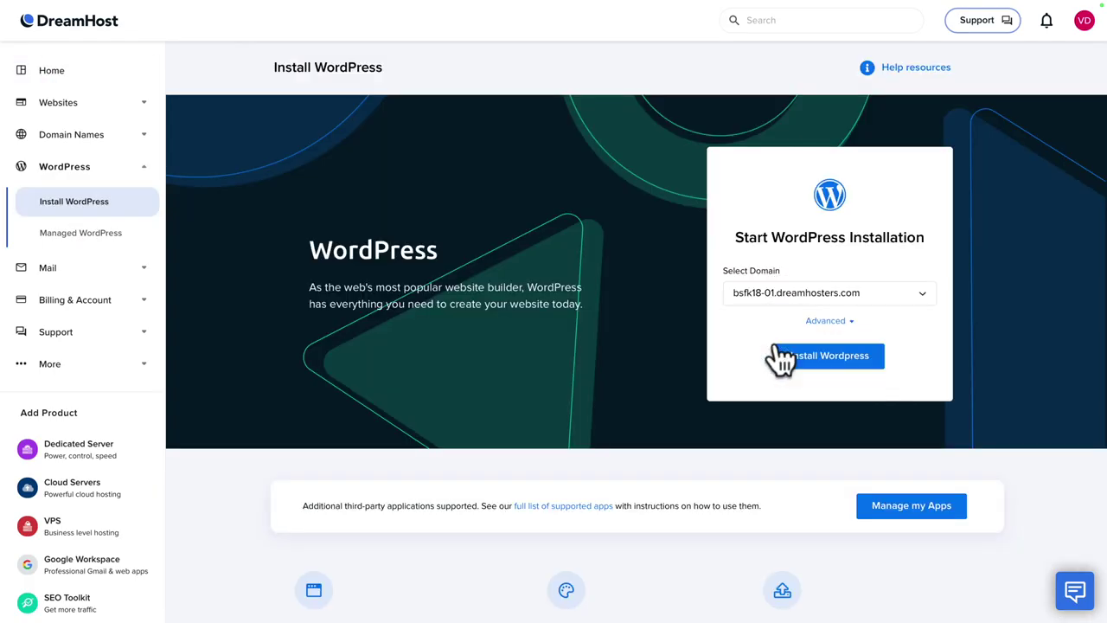
click(835, 363)
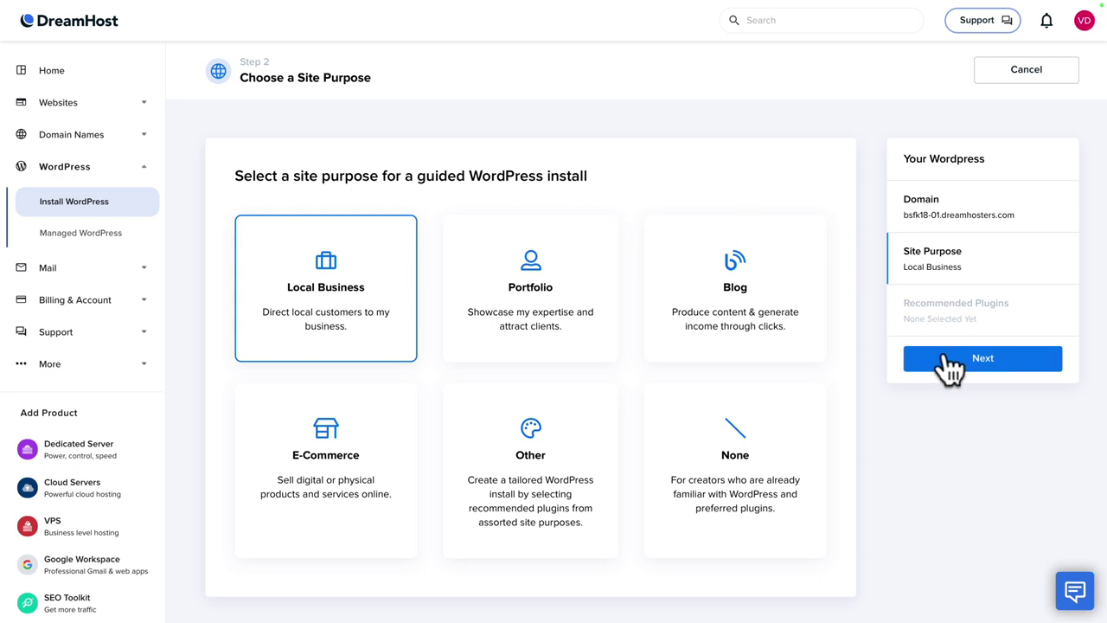
click(951, 358)
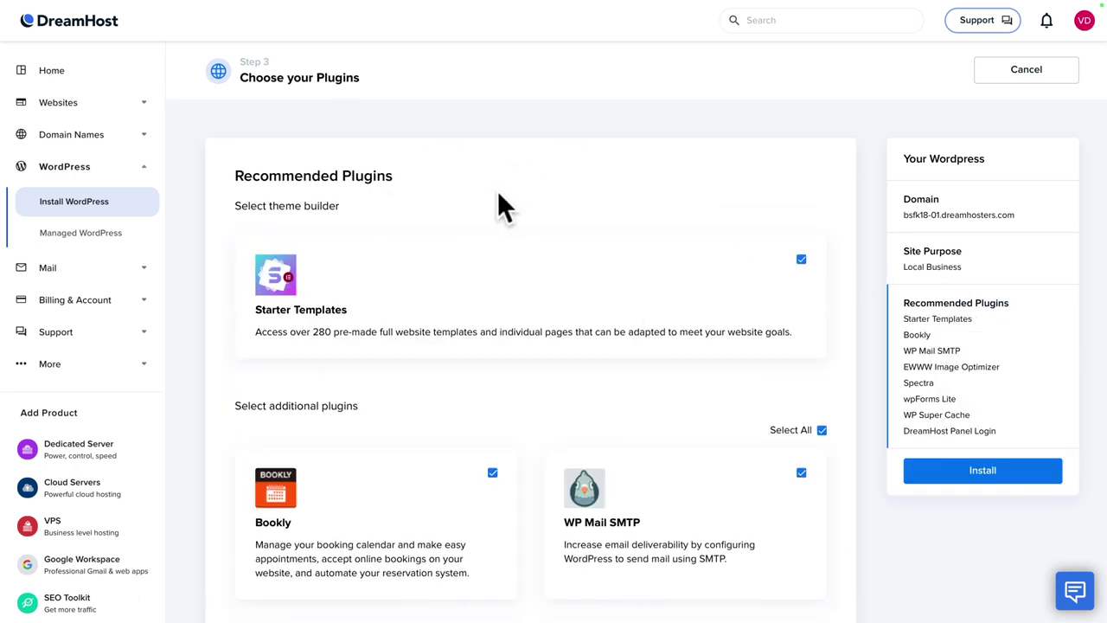
scroll(499, 199, down, 1)
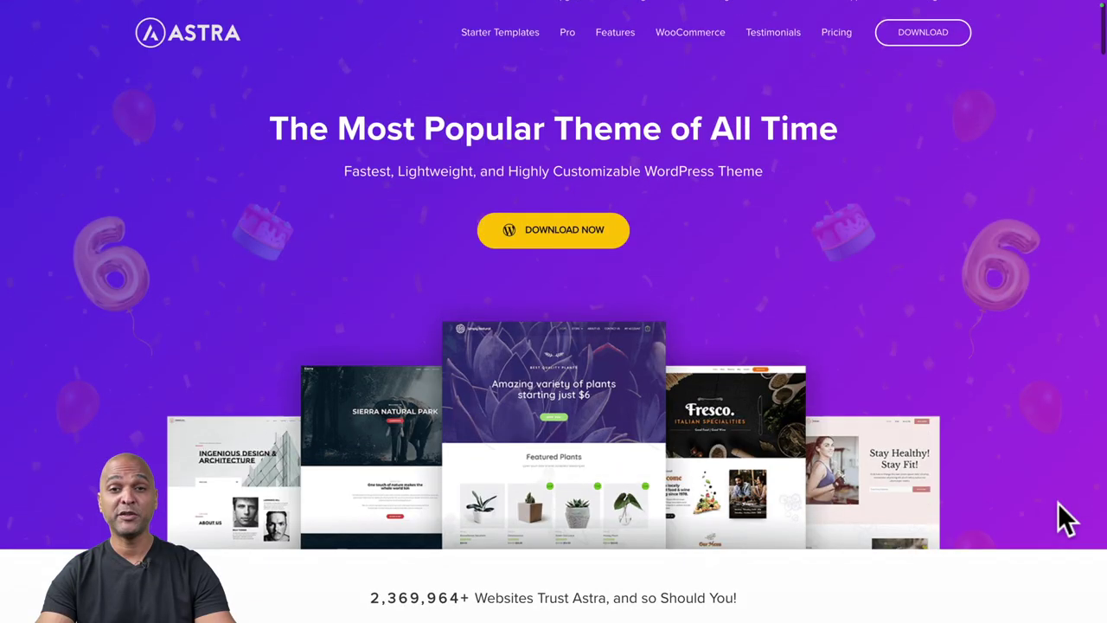
Look through the Astra theme's home page and its library of ready-to-import starter templates.
scroll(1058, 504, down, 5)
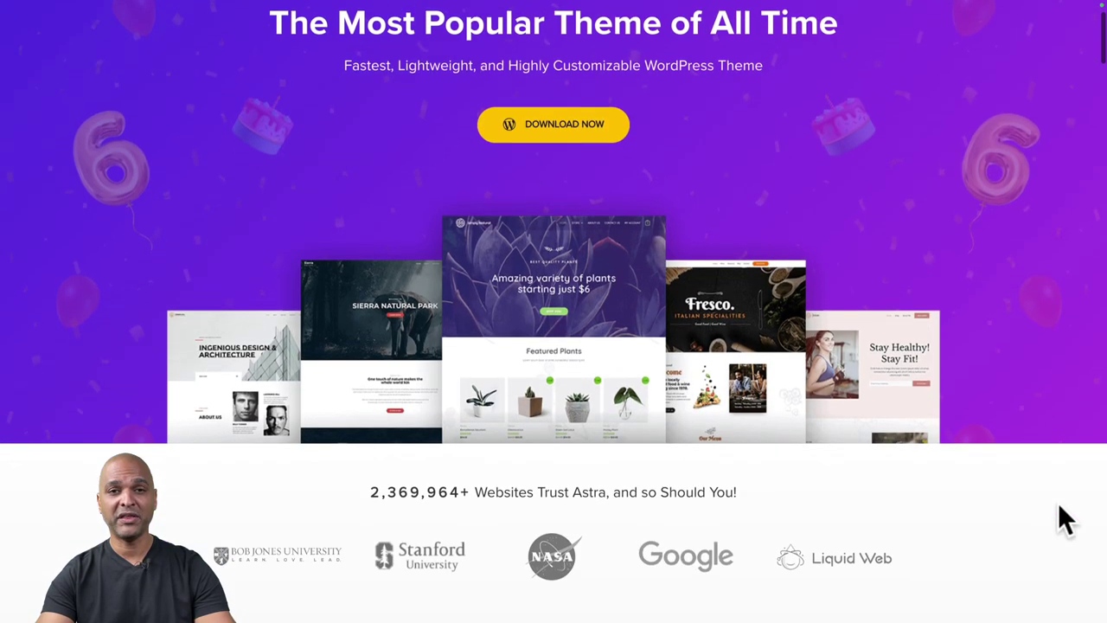
scroll(1058, 506, down, 1)
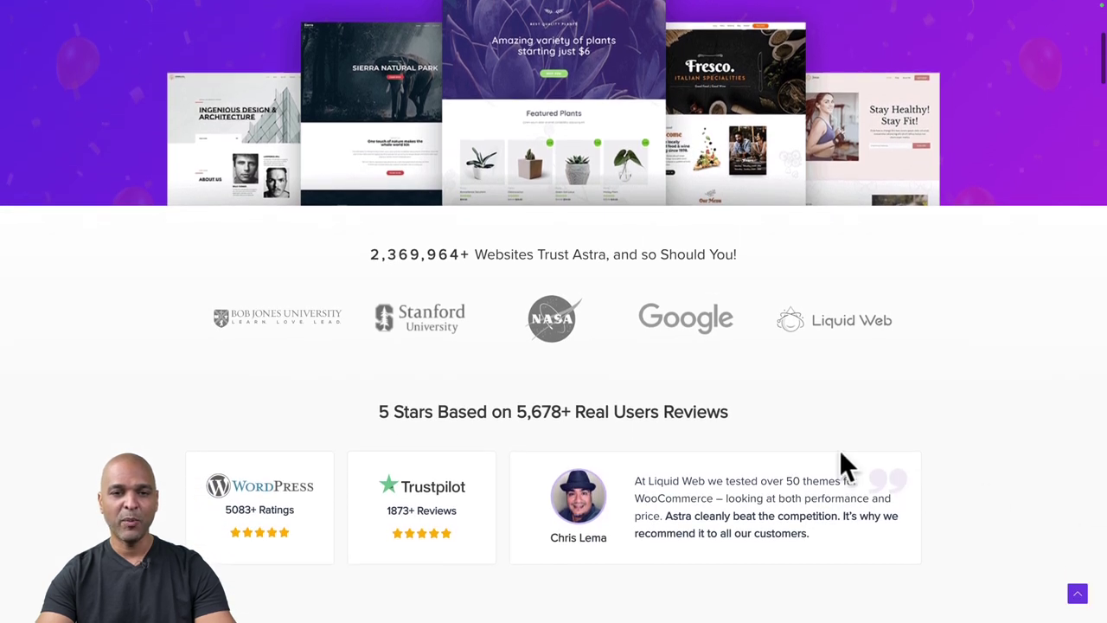
scroll(842, 462, down, 1)
scroll(674, 373, down, 1)
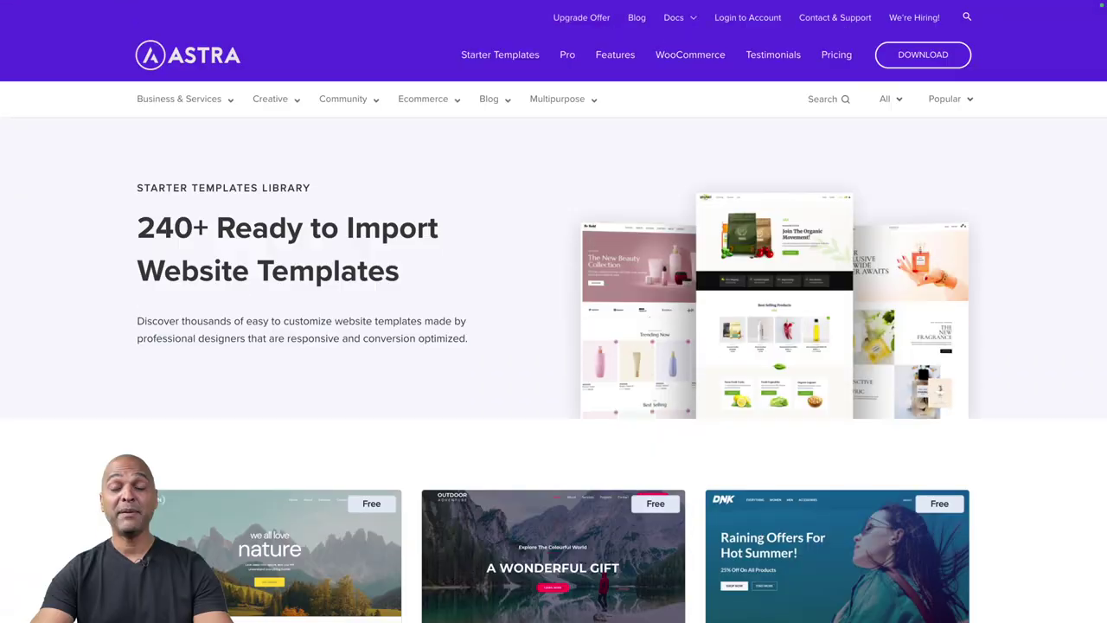
scroll(554, 316, down, 1)
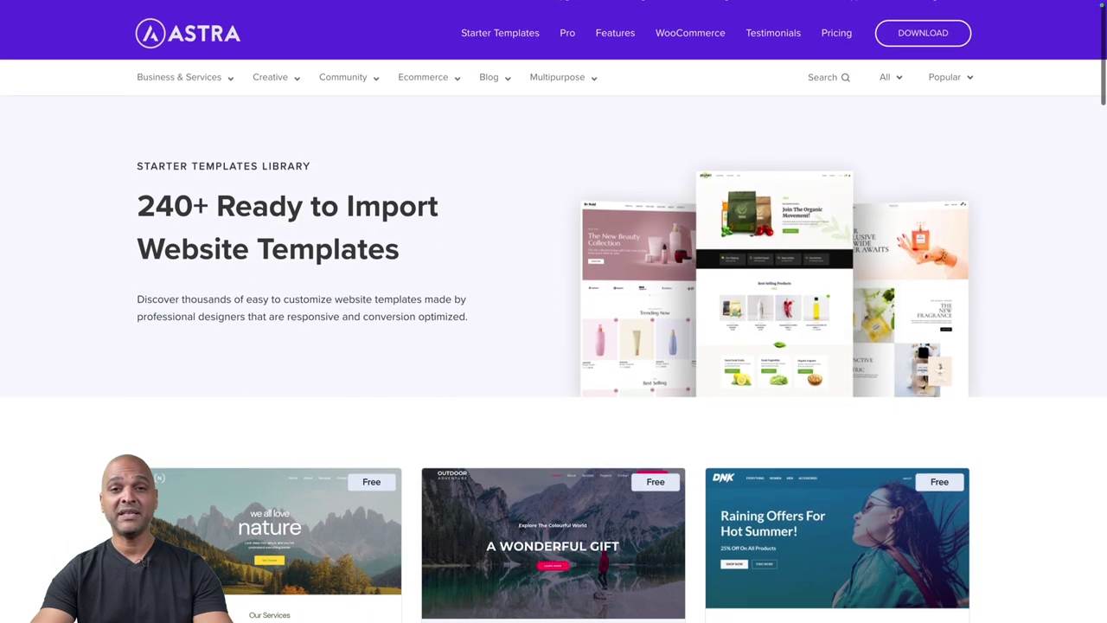
scroll(553, 315, down, 2)
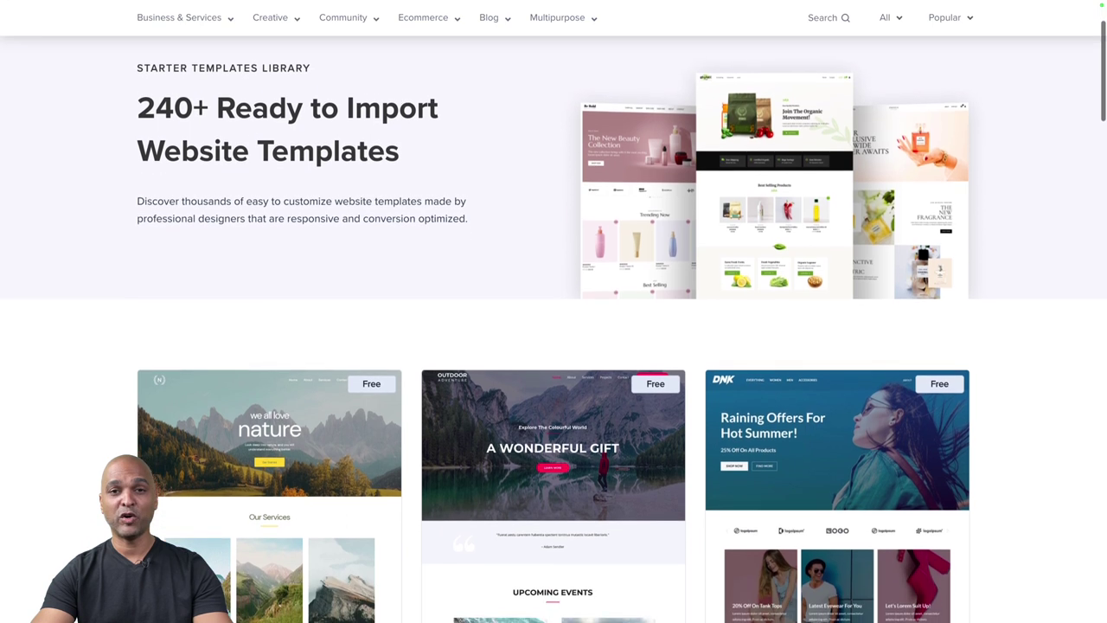
scroll(553, 315, down, 2)
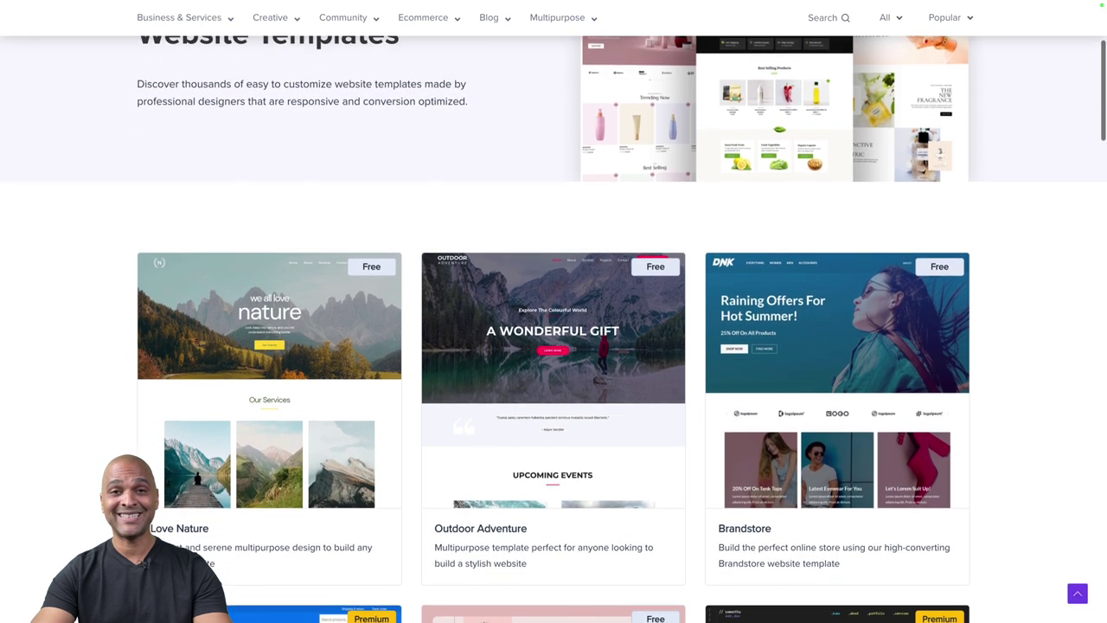
scroll(554, 315, down, 2)
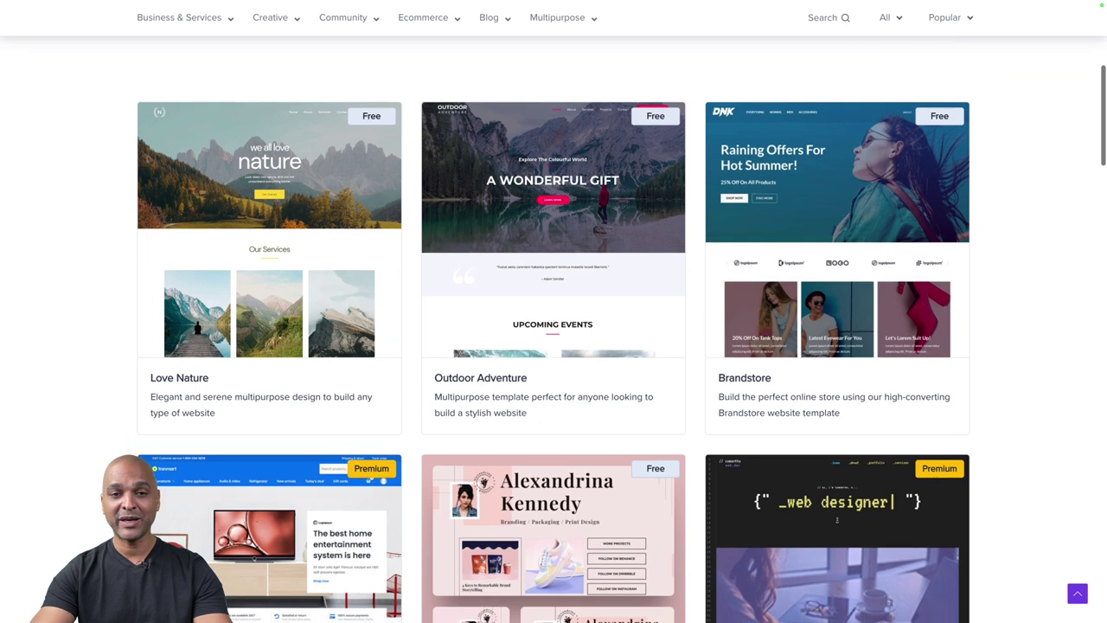
scroll(554, 316, down, 1)
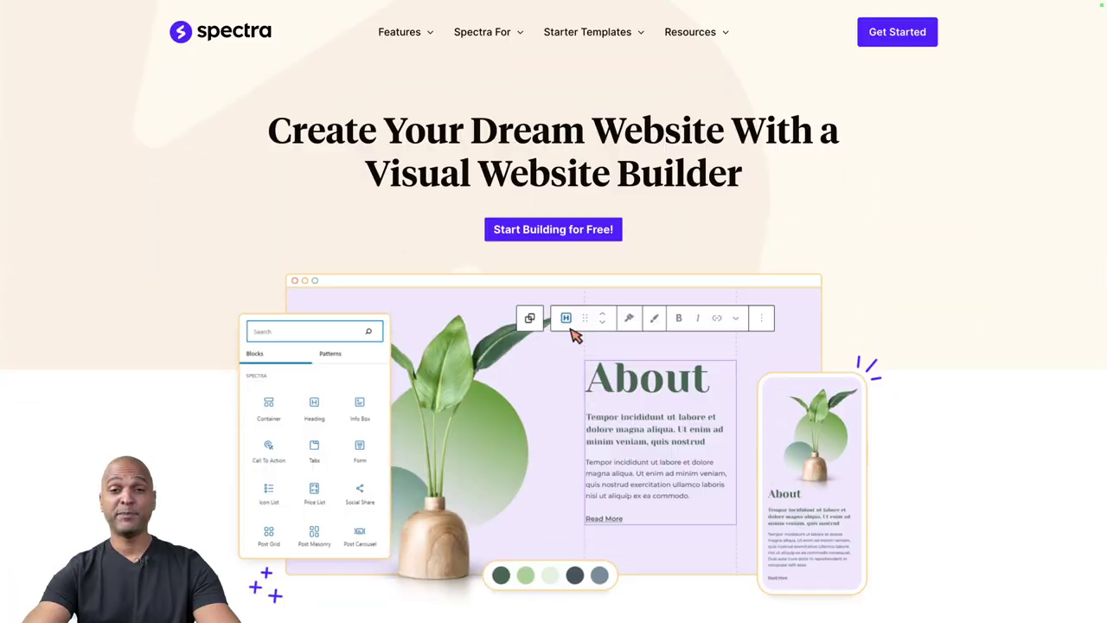
Look through the Spectra website builder's home page, down to the section on its main advantages.
scroll(554, 346, down, 3)
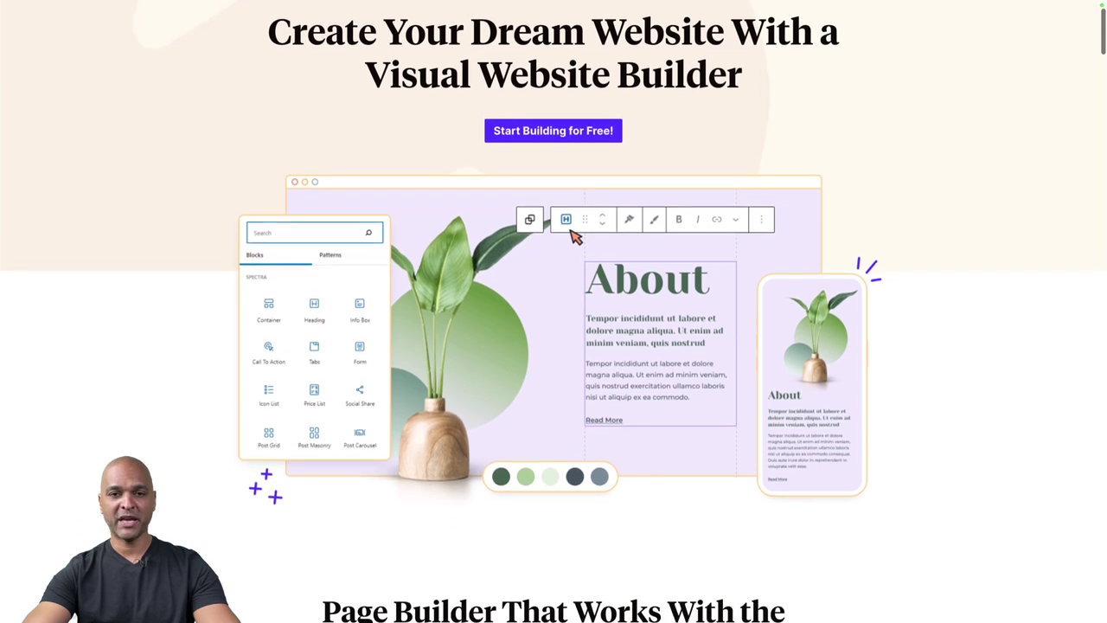
scroll(554, 346, down, 4)
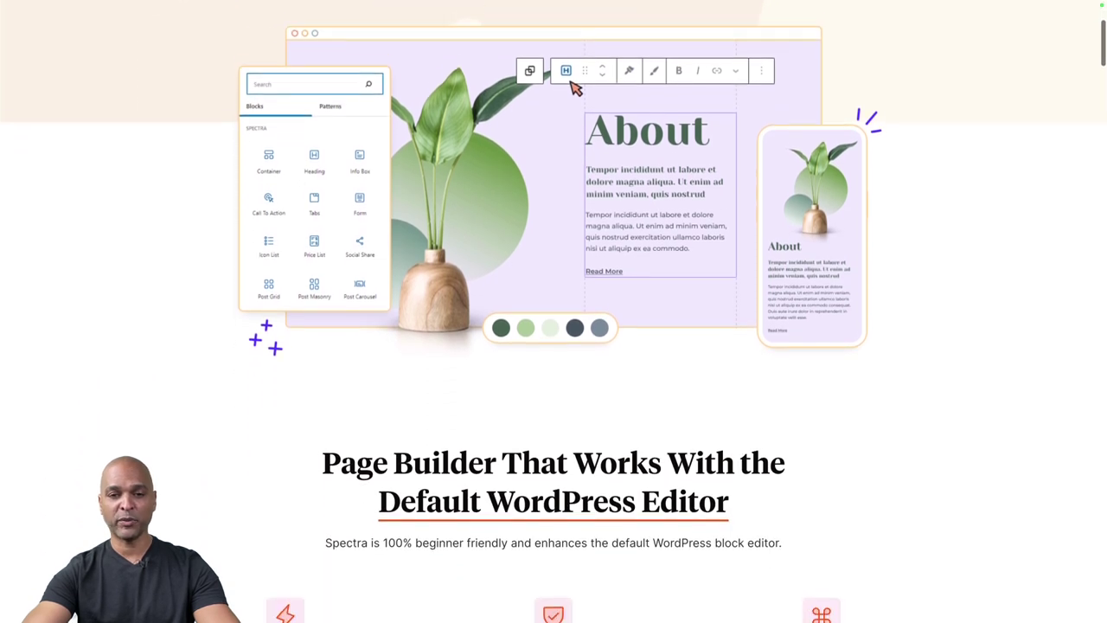
scroll(553, 346, down, 1)
scroll(553, 311, down, 3)
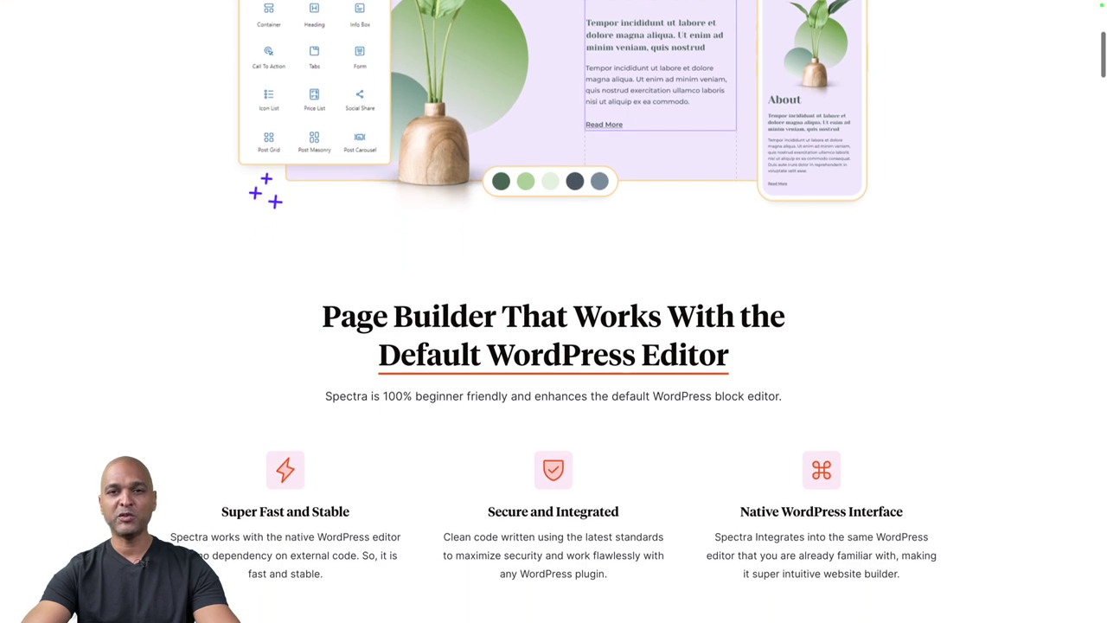
scroll(553, 311, down, 1)
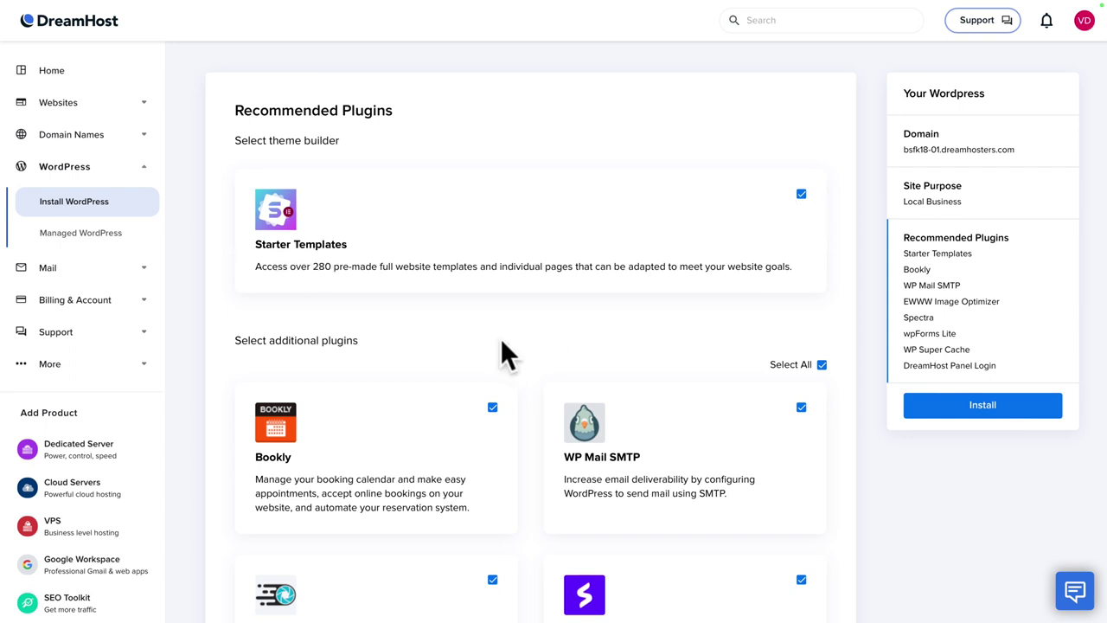
Expand the full list of recommended plugins, keep them all selected, and install WordPress with them.
scroll(501, 340, down, 3)
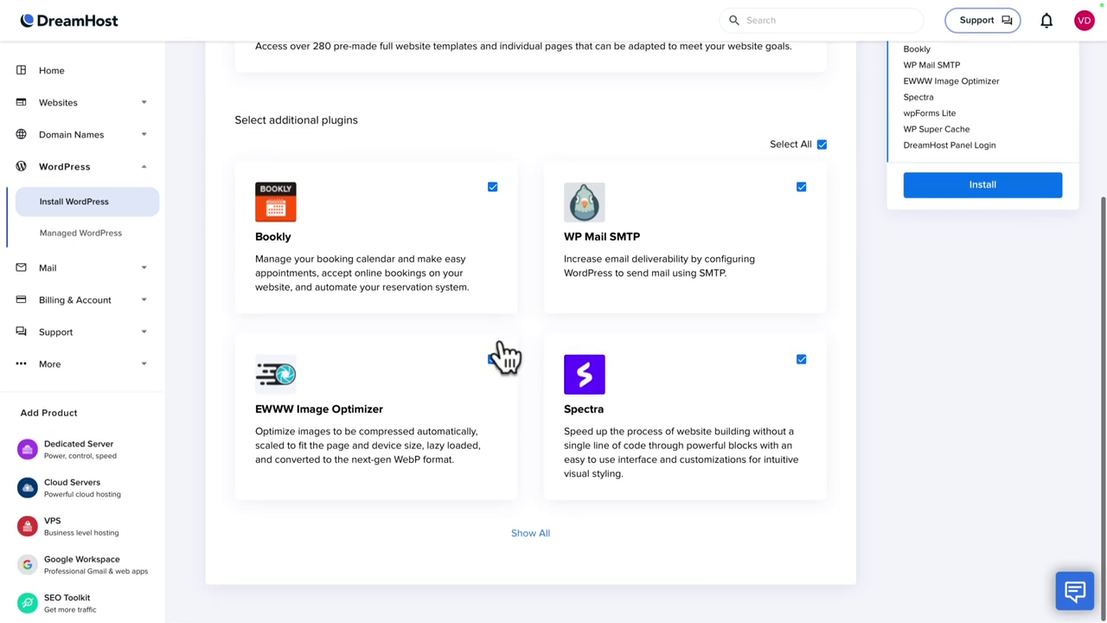
click(527, 533)
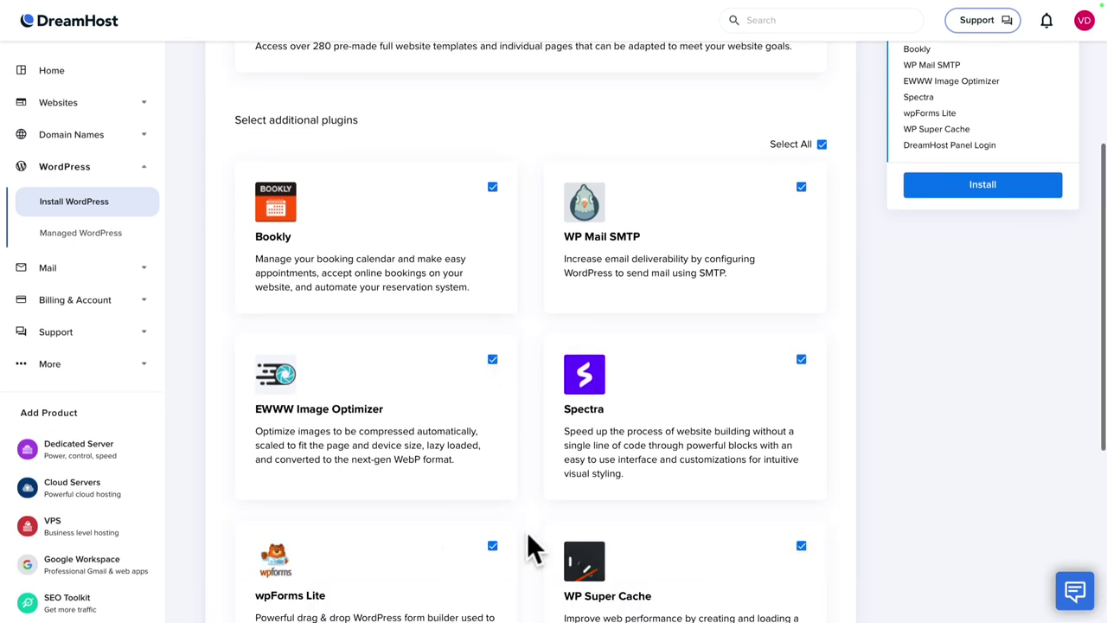
scroll(527, 532, down, 4)
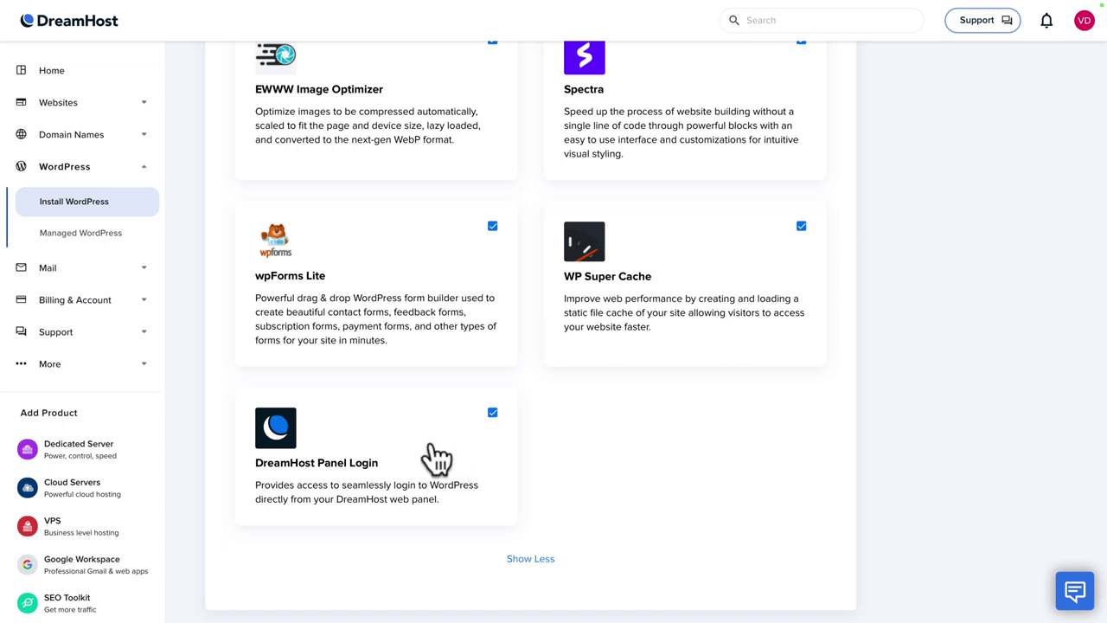
scroll(437, 459, up, 5)
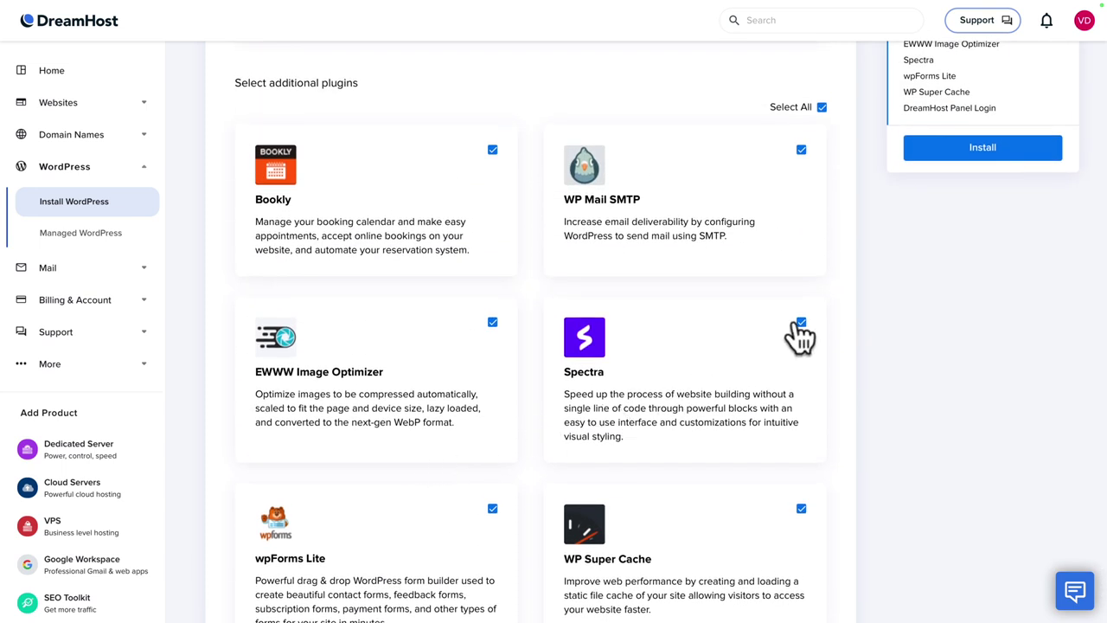
click(973, 154)
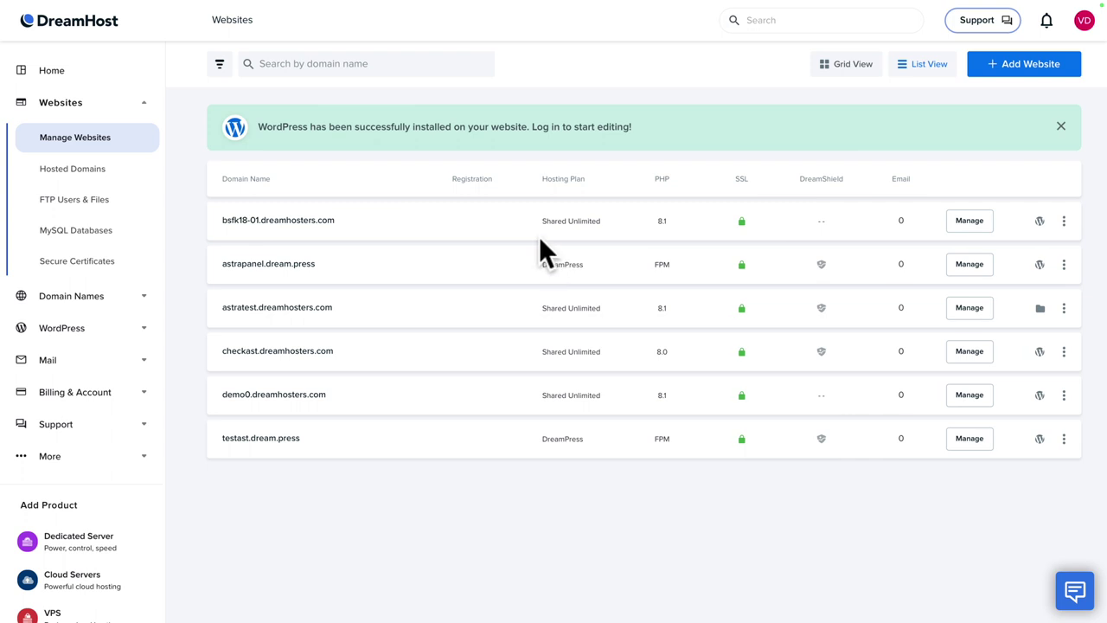
Dismiss the installation notice and open the WordPress option for the website bsfk18-01.dreamhosters.com.
click(1060, 127)
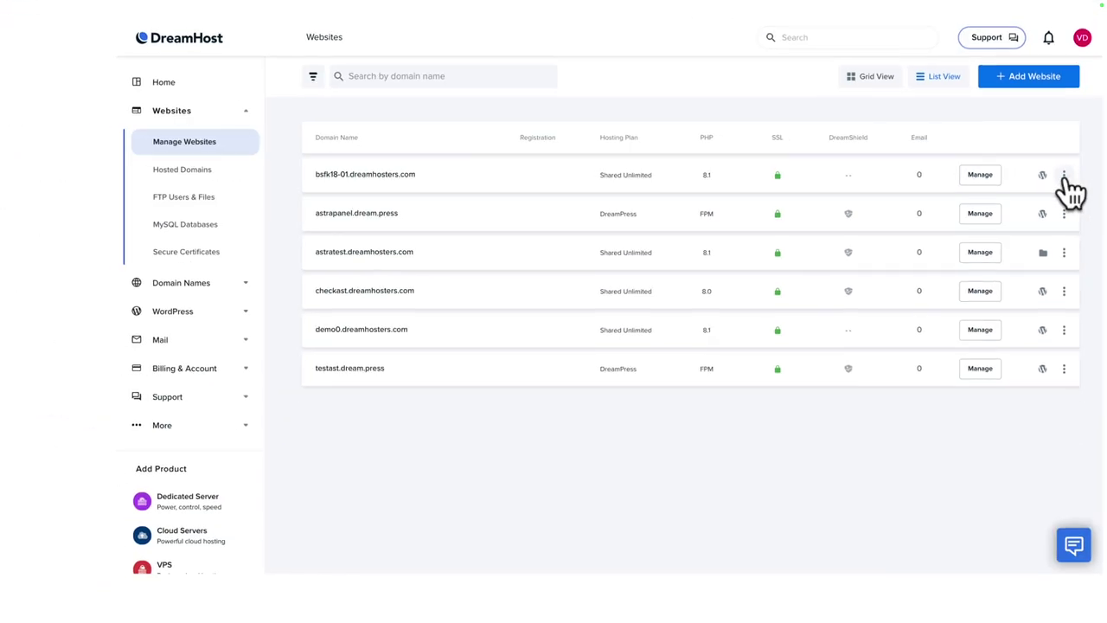
click(1062, 173)
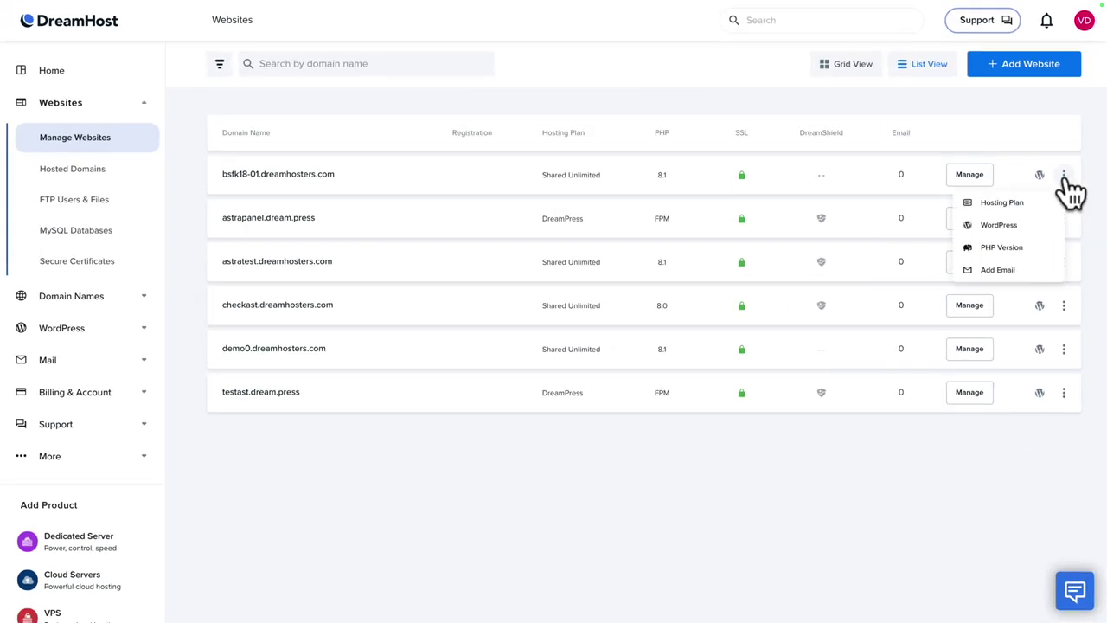
click(984, 241)
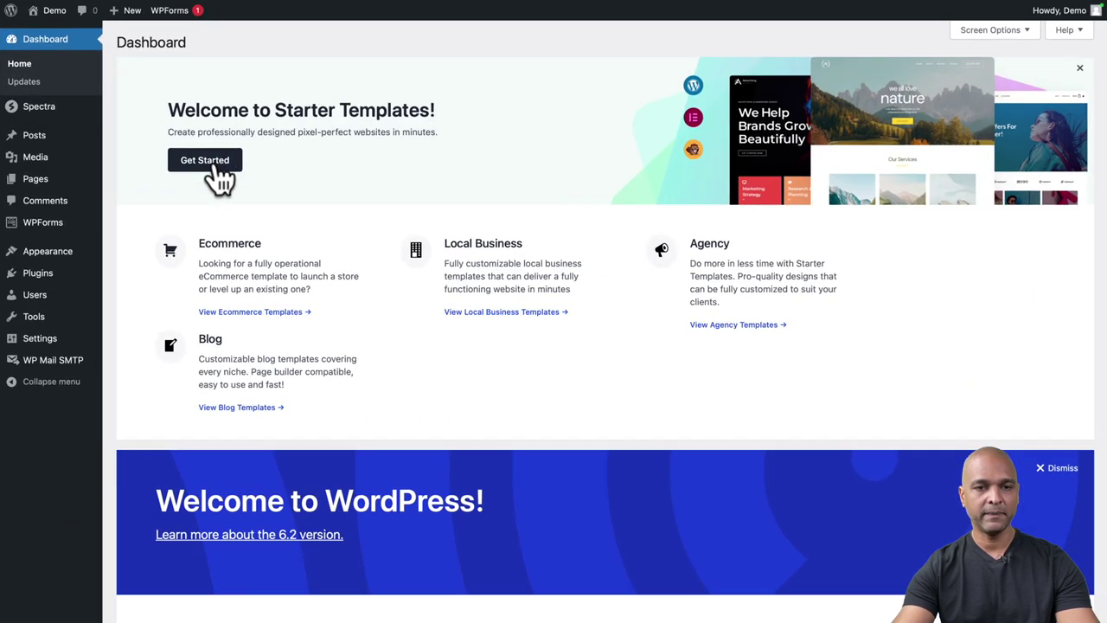
Start building the website with Starter Templates and choose Block Editor as the page builder.
click(218, 171)
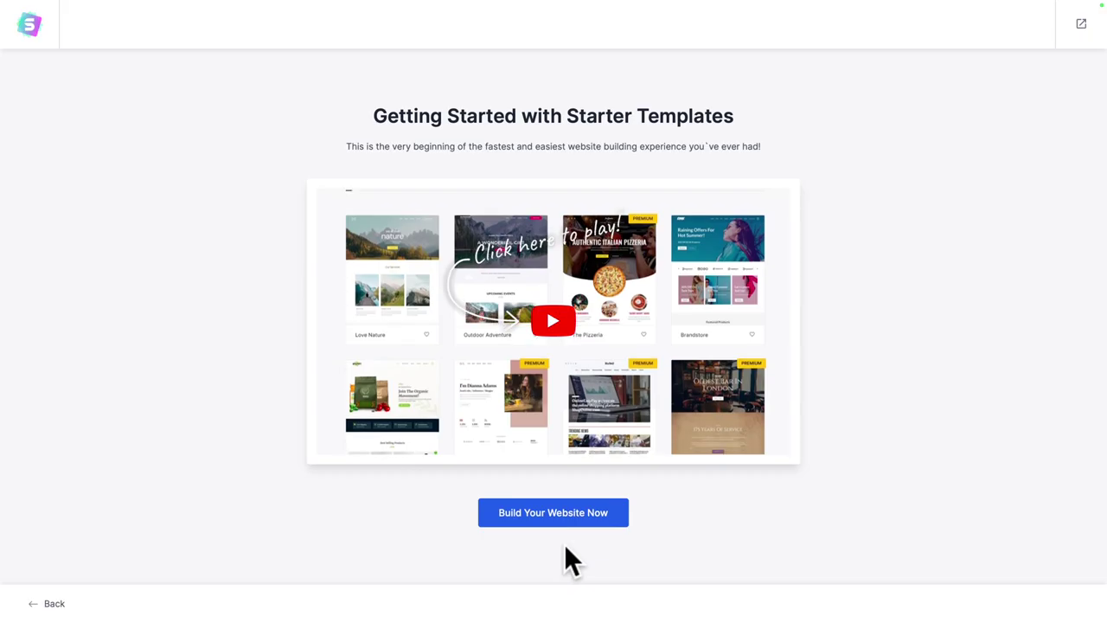
click(549, 520)
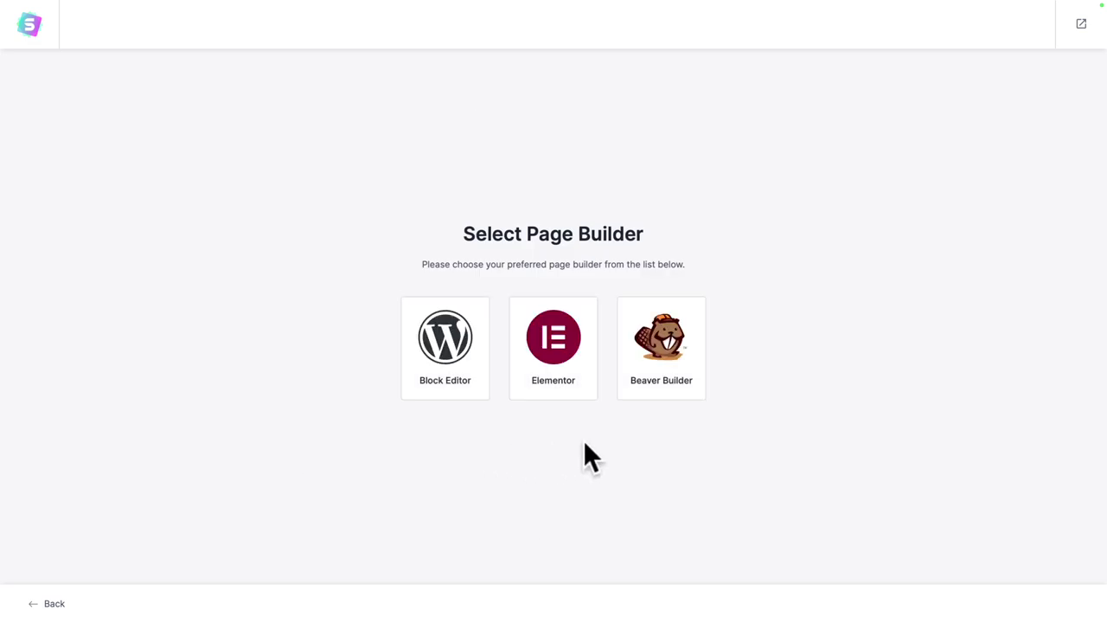
click(445, 370)
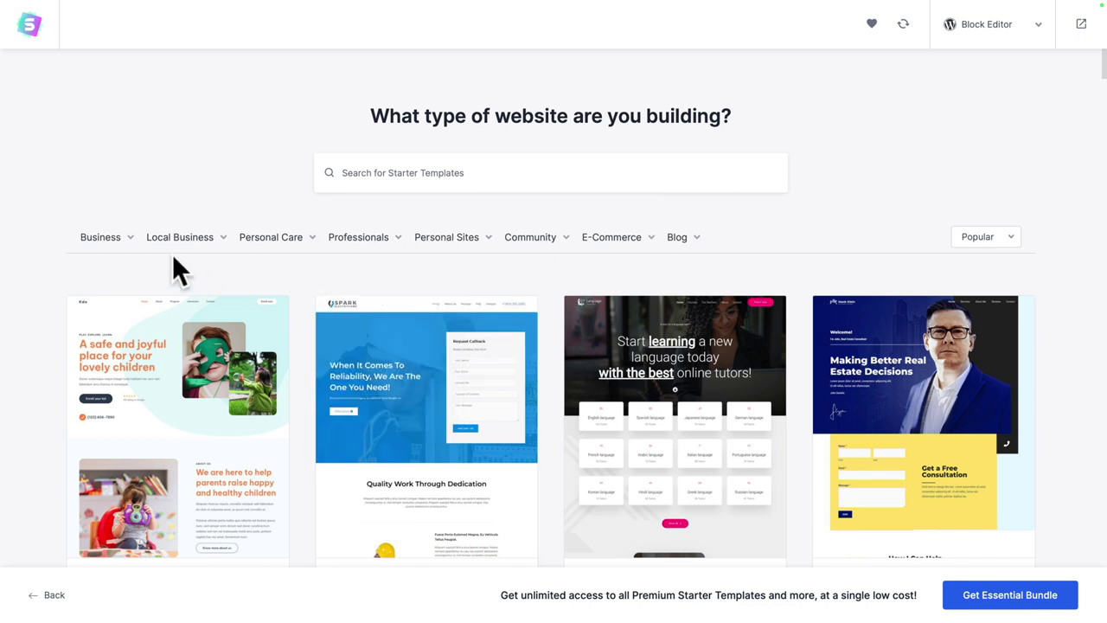
Browse the starter templates, filter them by the Accountant category under Professionals, and select the Chartered Accountant template.
scroll(173, 268, down, 3)
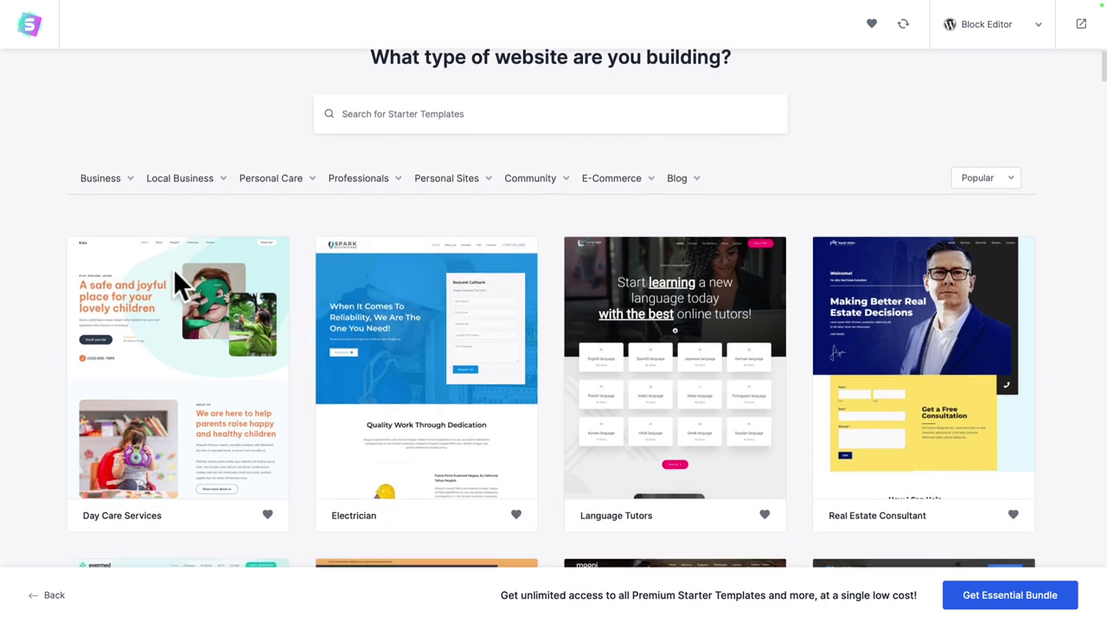
scroll(176, 270, down, 3)
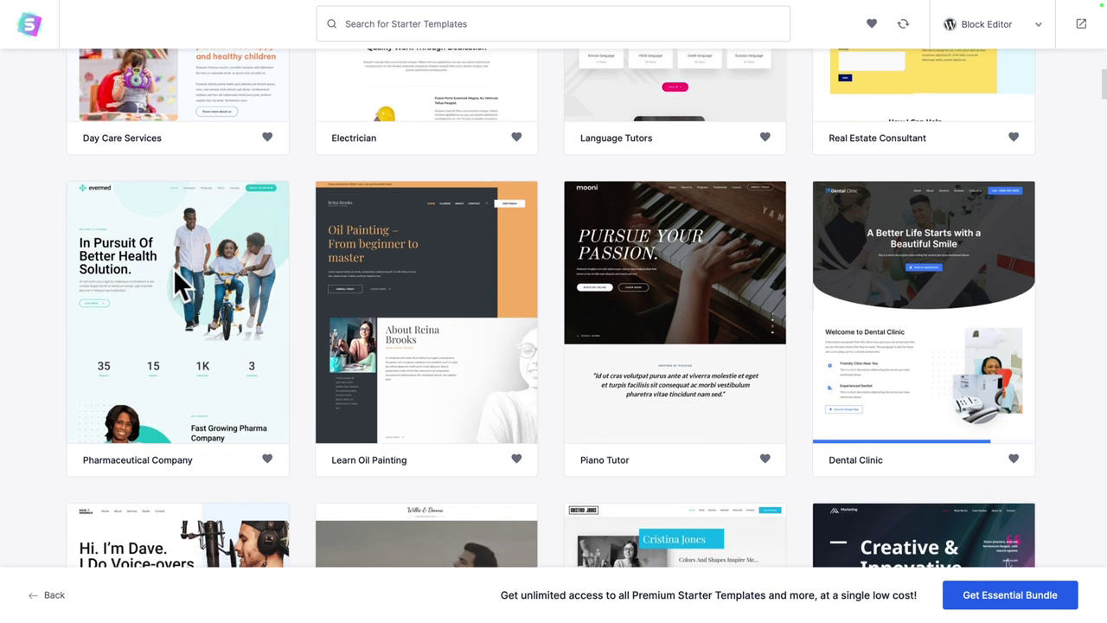
scroll(175, 275, up, 6)
scroll(178, 285, down, 1)
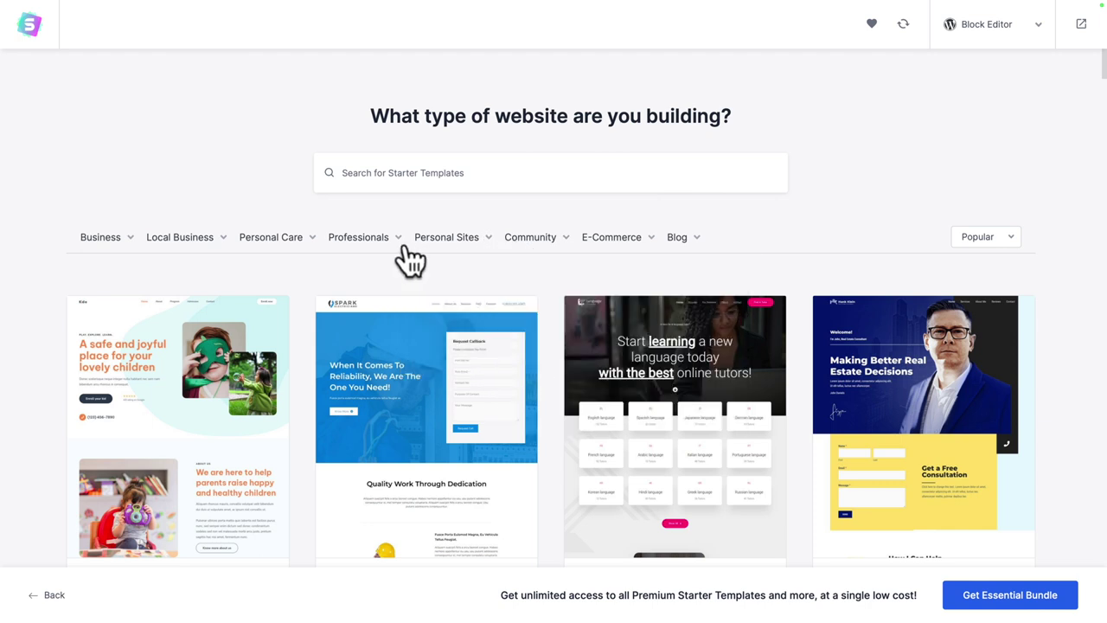
mouse_move(363, 255)
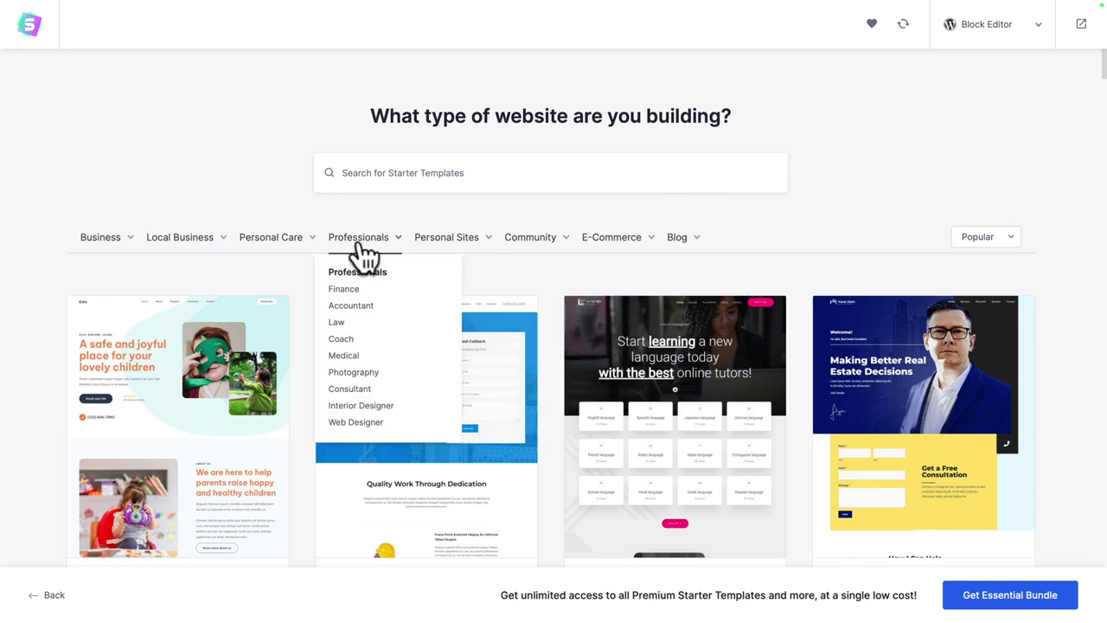
click(340, 308)
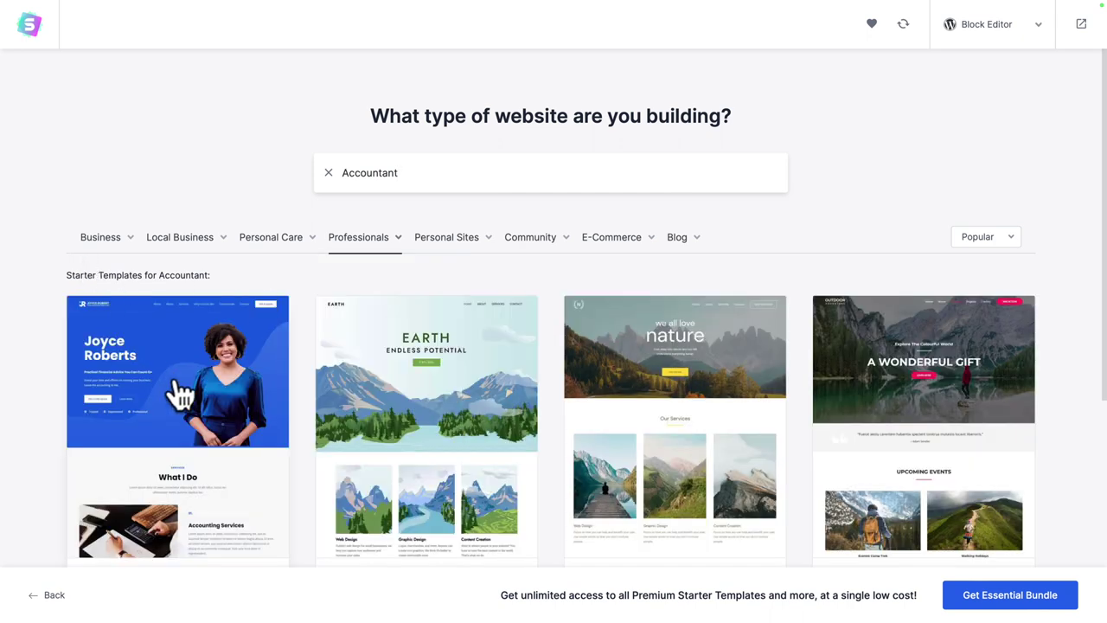
click(179, 396)
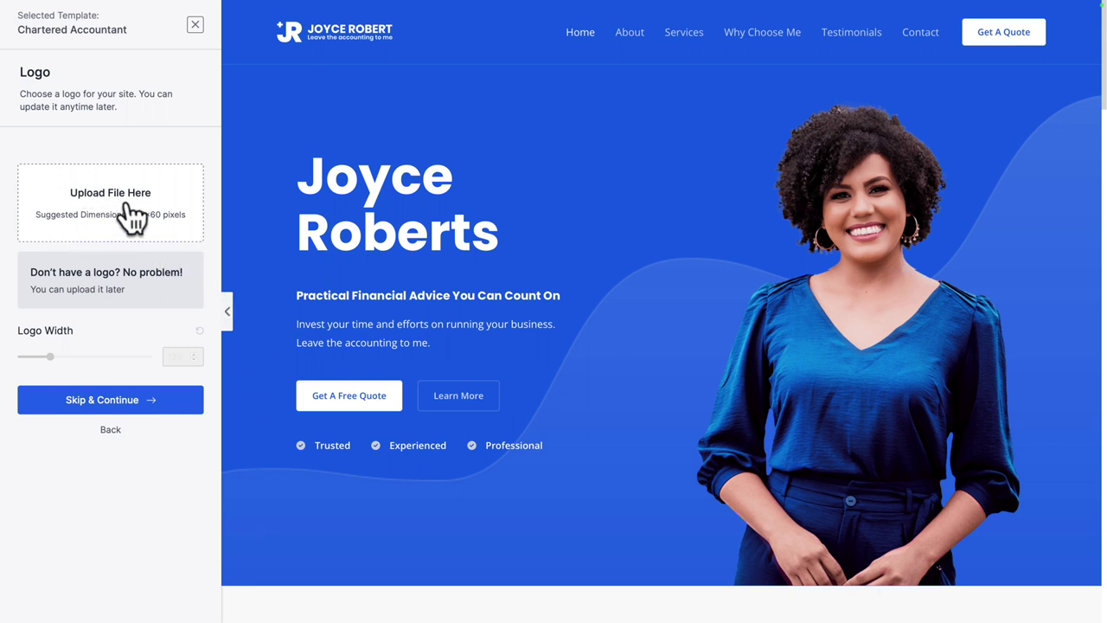
Skip the logo upload and apply the orange color palette to the Chartered Accountant template.
click(93, 399)
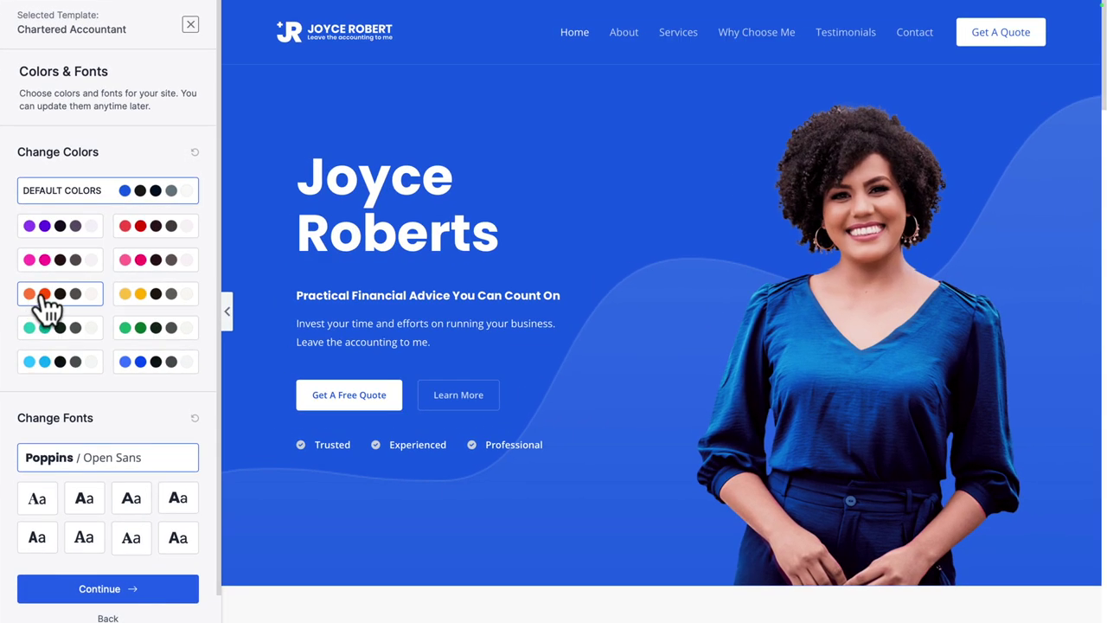
click(60, 295)
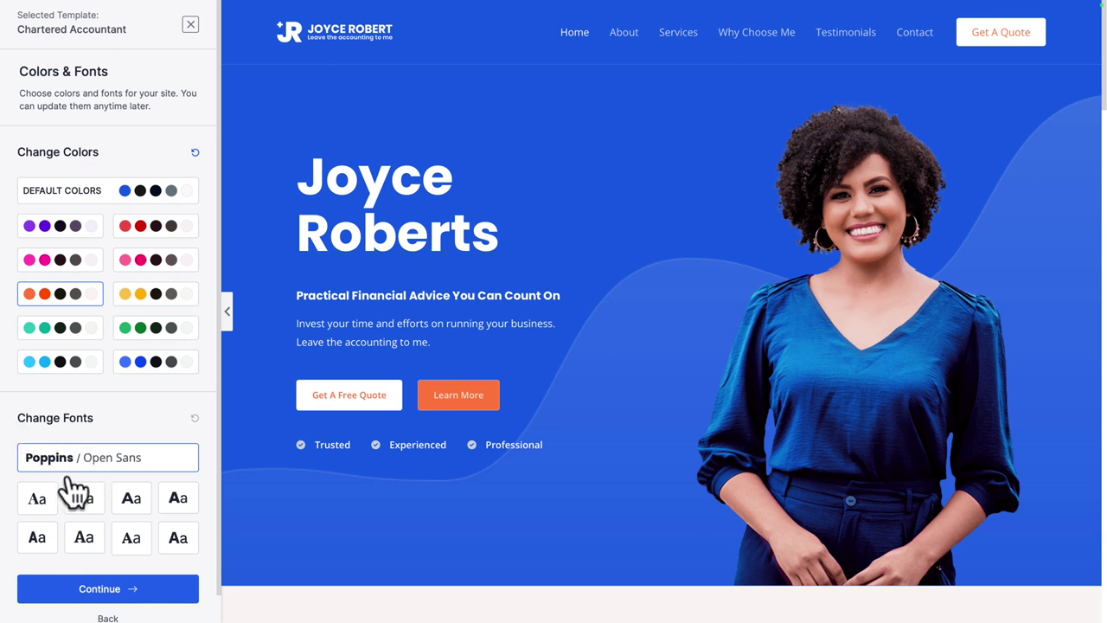
Try several alternative font pairs, including Montserrat / Lato, and return to Poppins / Open Sans.
click(90, 511)
click(130, 512)
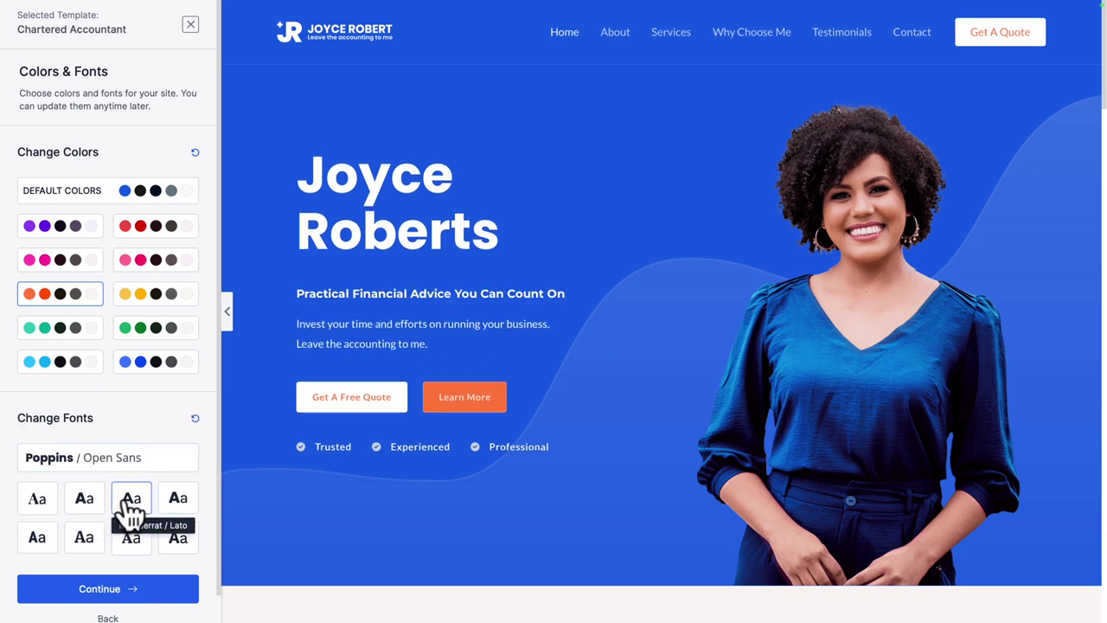
click(177, 542)
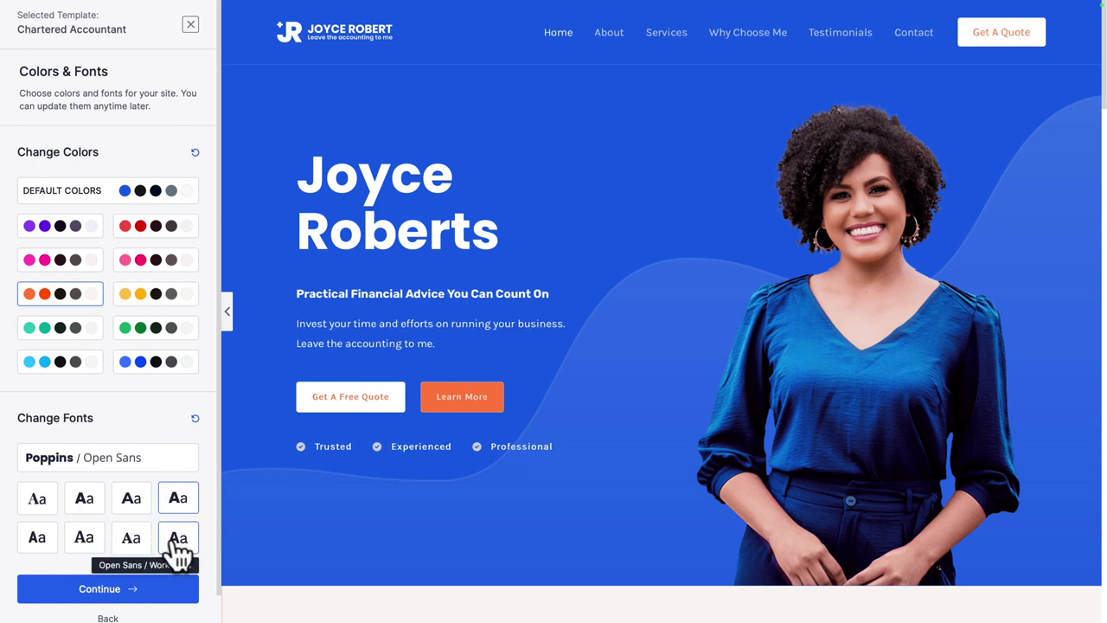
click(49, 463)
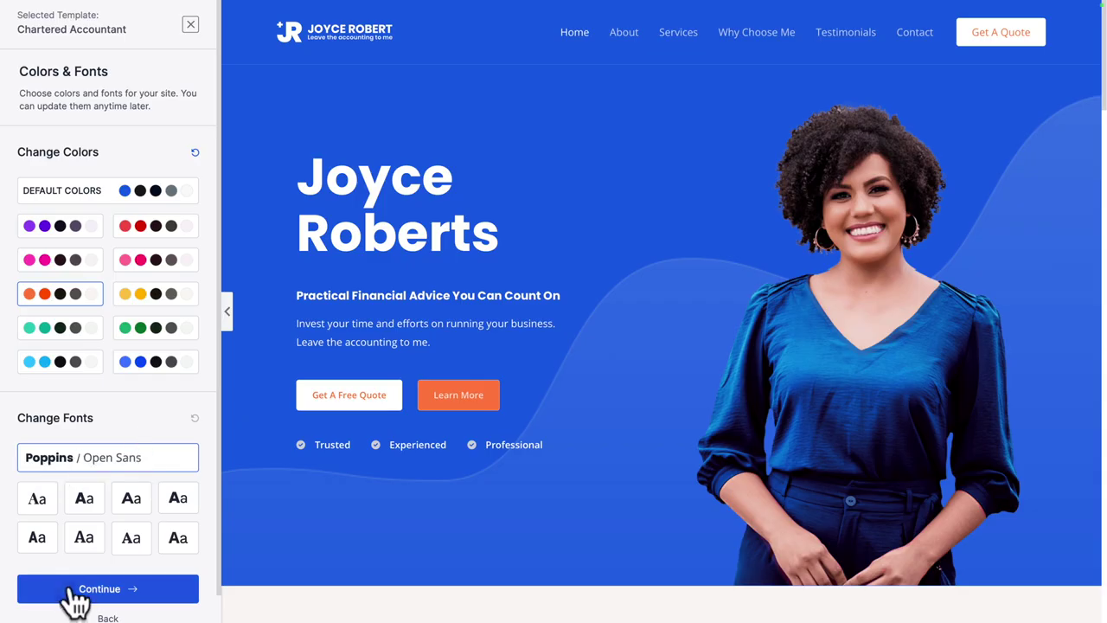
Accept the newsletter and data privacy statement, build the website with the default advanced options, and view the finished site.
click(76, 590)
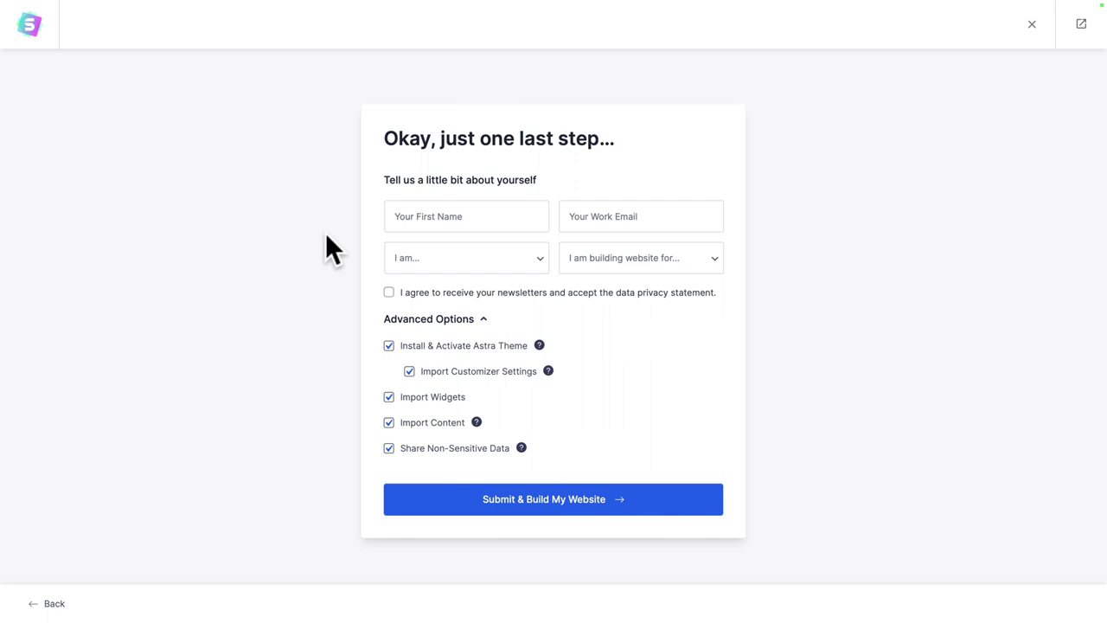
click(388, 291)
click(524, 510)
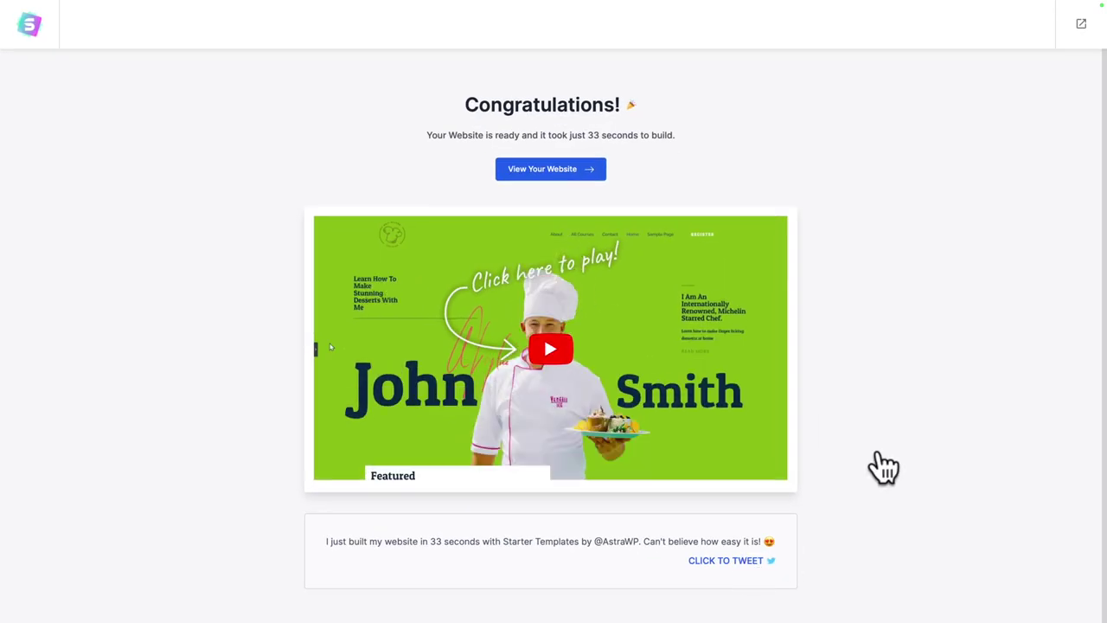
click(553, 172)
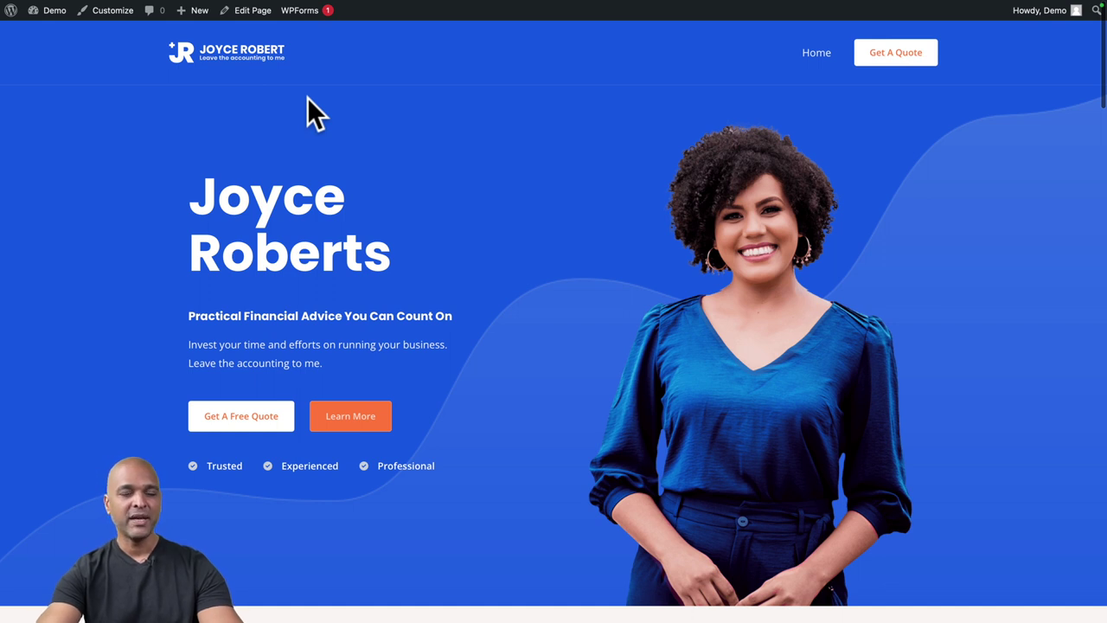
Go from the live site to the WordPress dashboard's page list and open the Home page for editing.
mouse_move(52, 14)
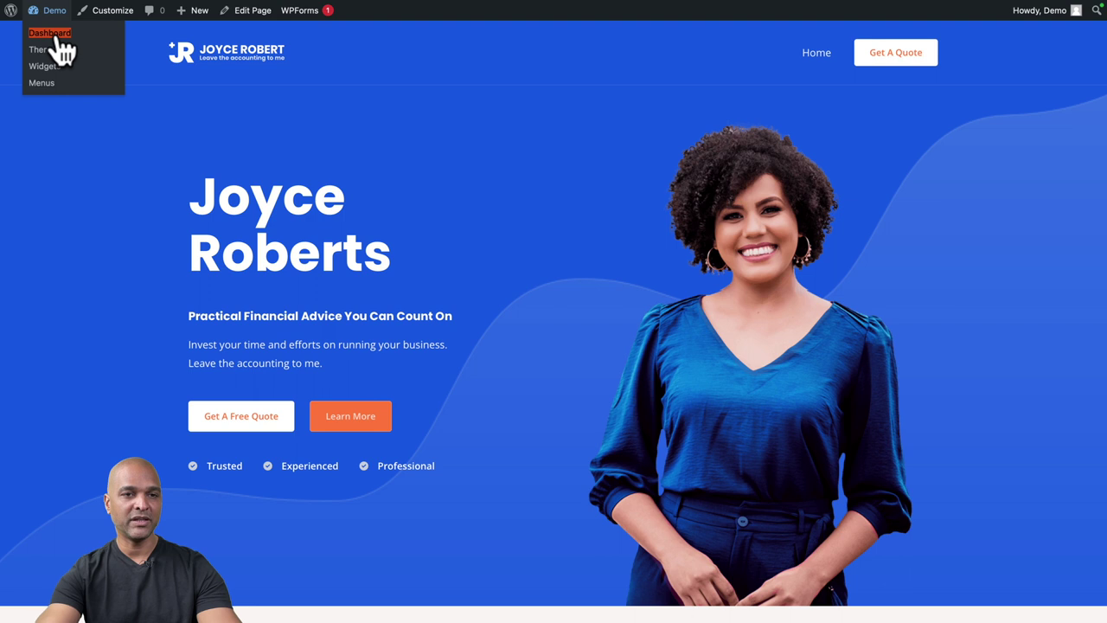
click(58, 38)
mouse_move(11, 217)
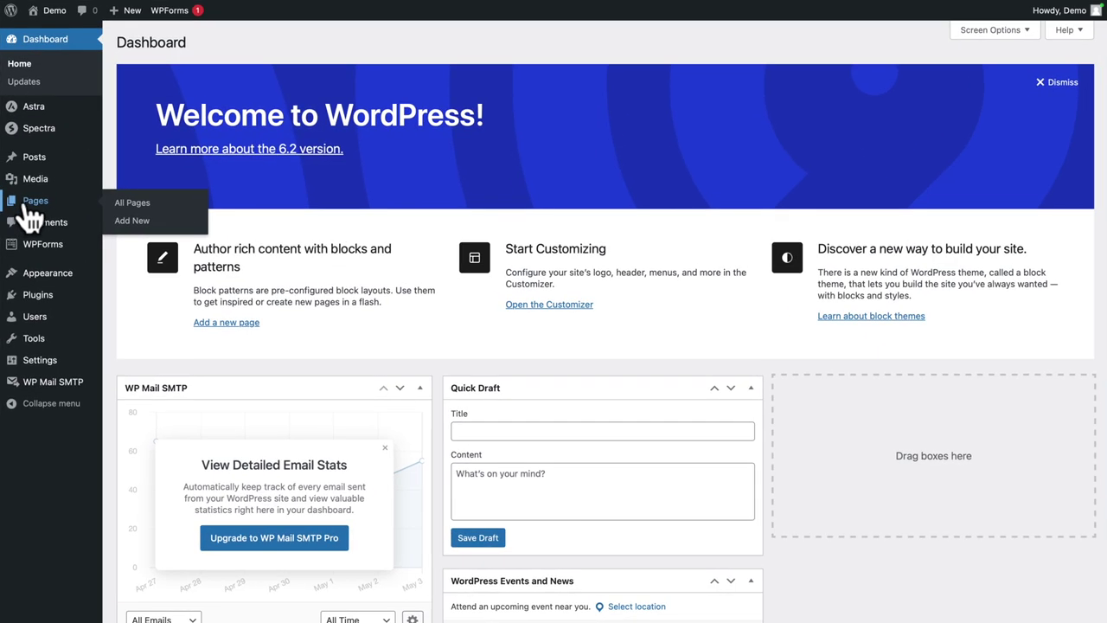
click(19, 212)
mouse_move(138, 222)
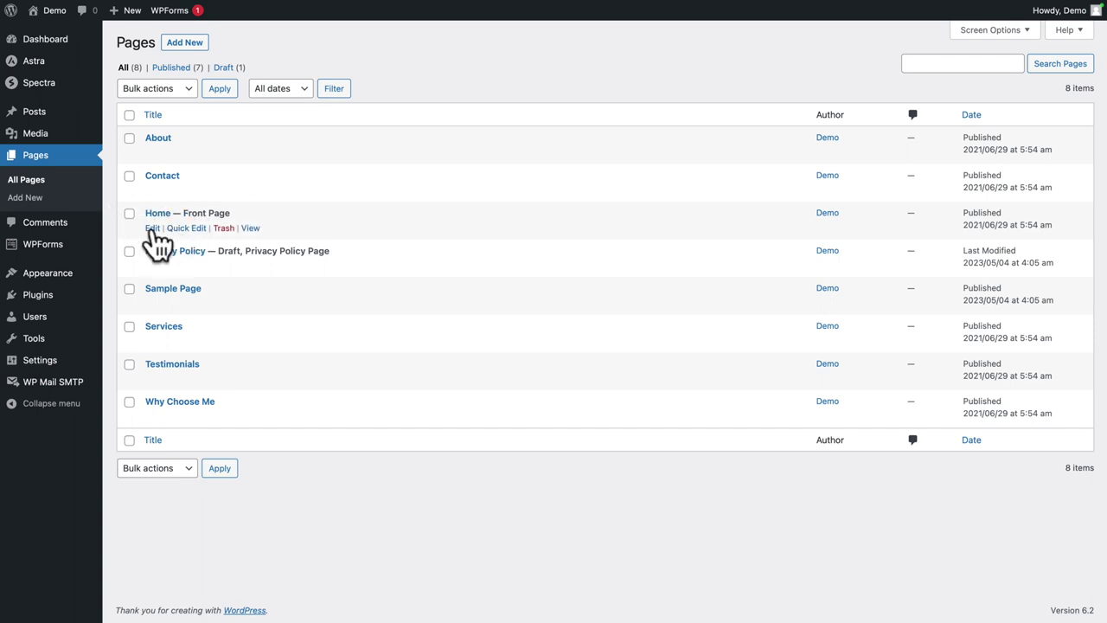
click(152, 228)
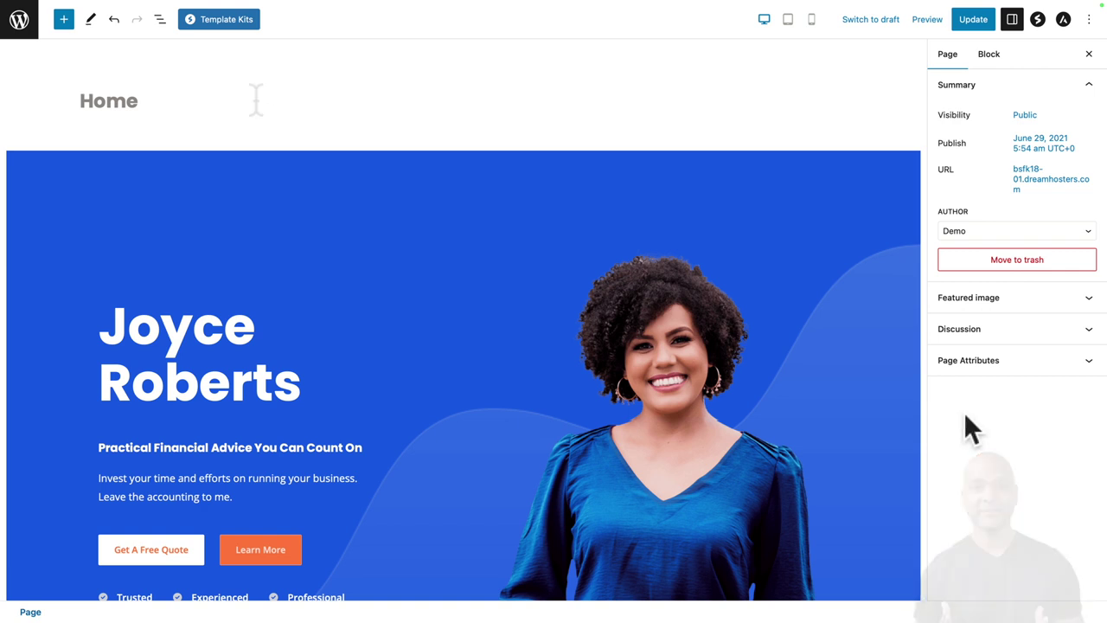
Replace the name in the hero heading with a new placeholder full name, first and last name on separate lines.
click(256, 329)
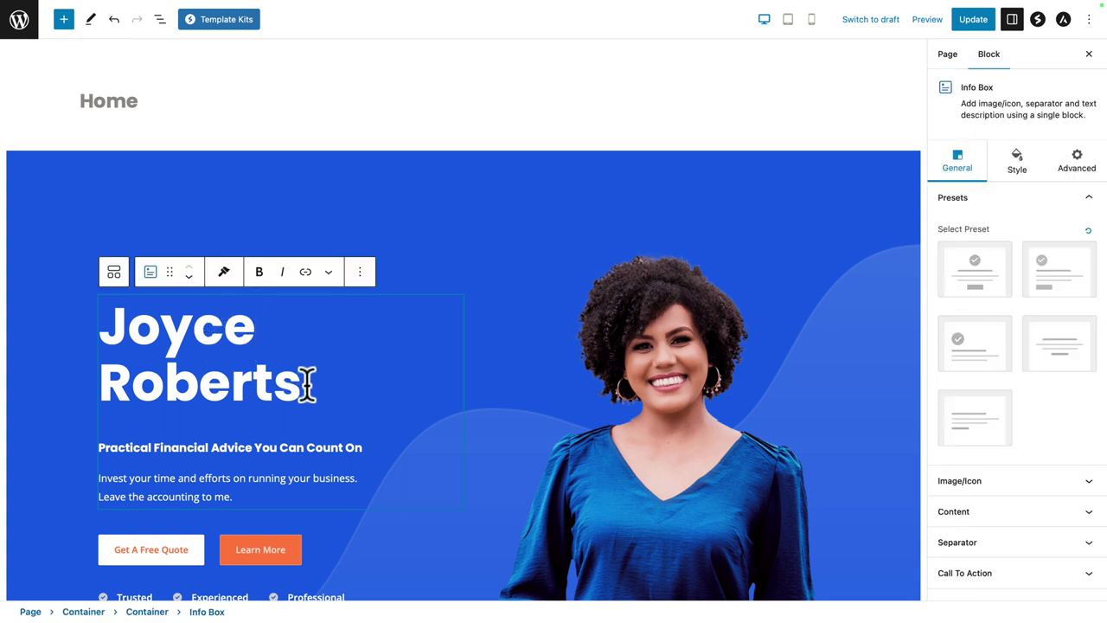
drag(104, 328, 309, 400)
text(John)
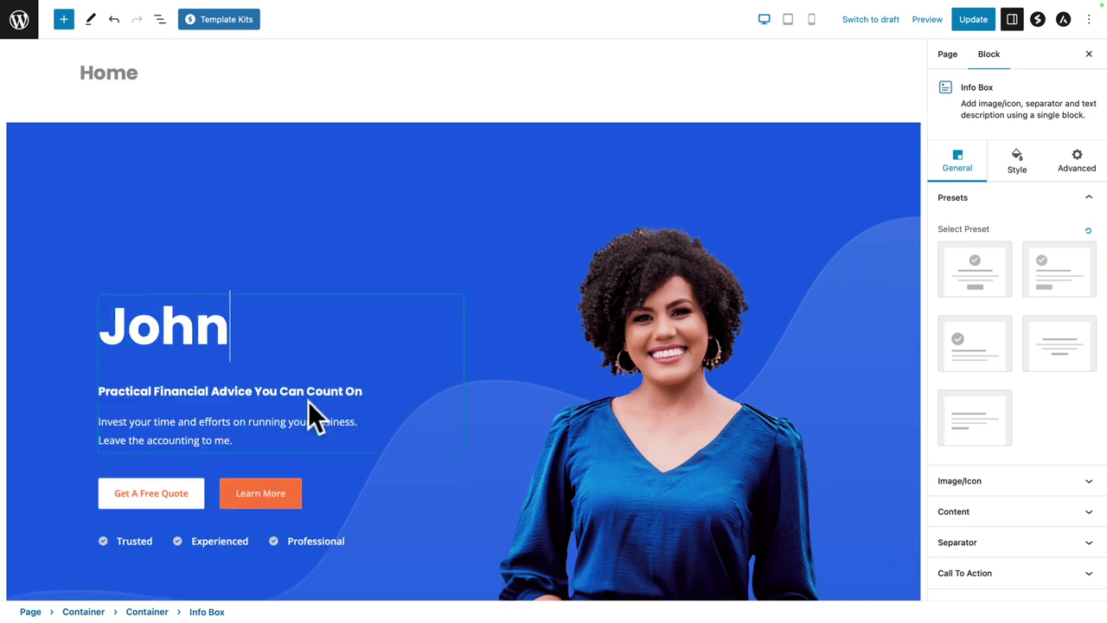
key(Return)
text(Doe)
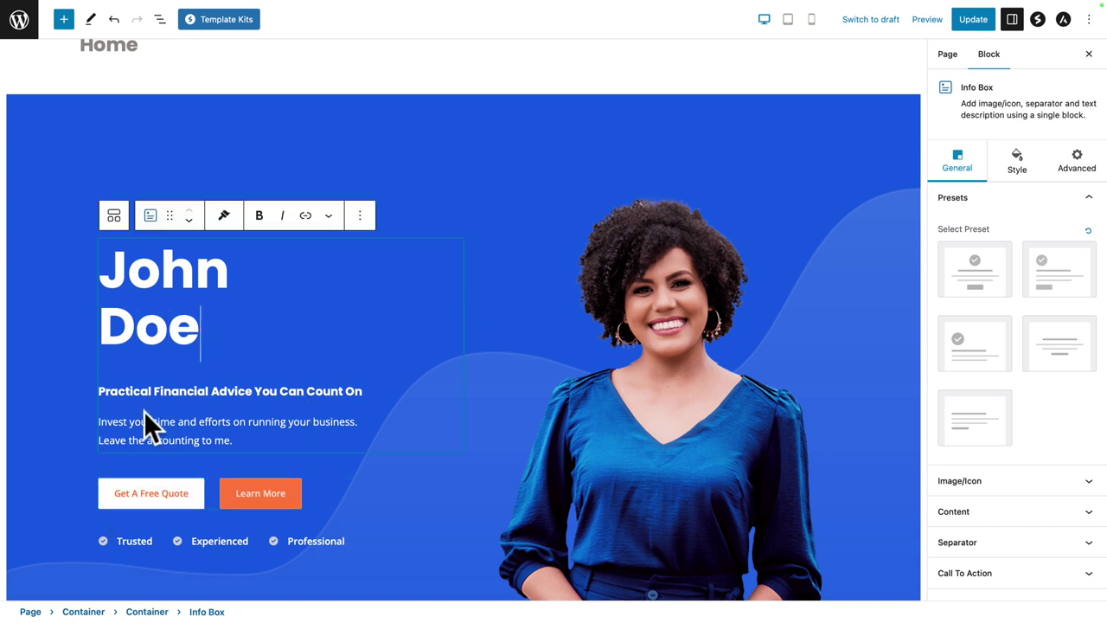
click(234, 440)
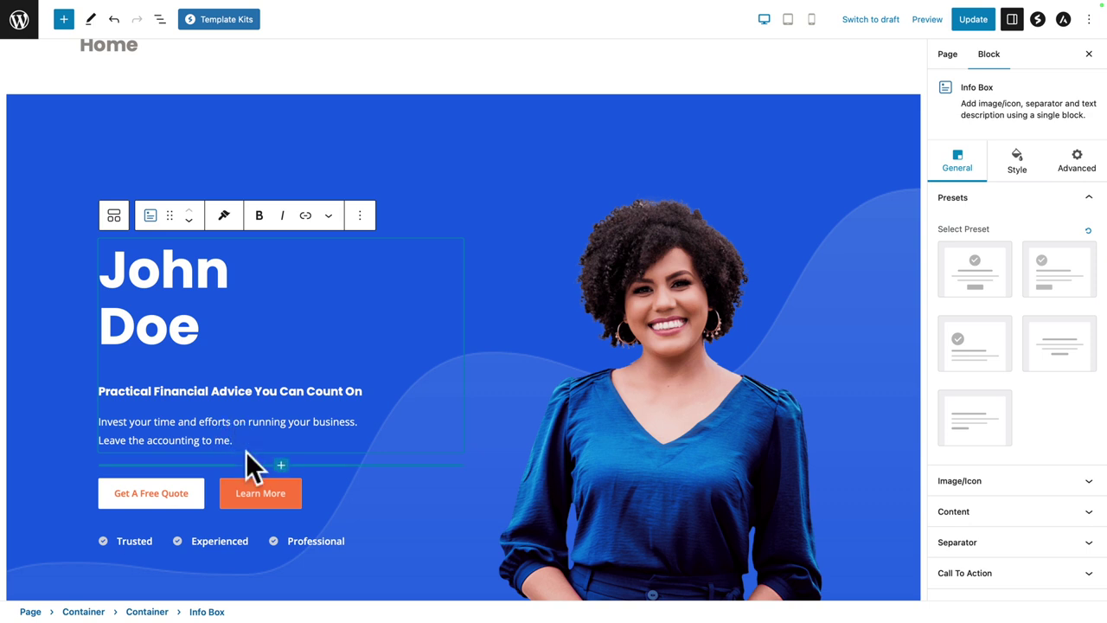
text(mlkdfmlgkd)
key(BackSpace)
key(BackSpace)
key(BackSpace)
key(BackSpace)
key(BackSpace)
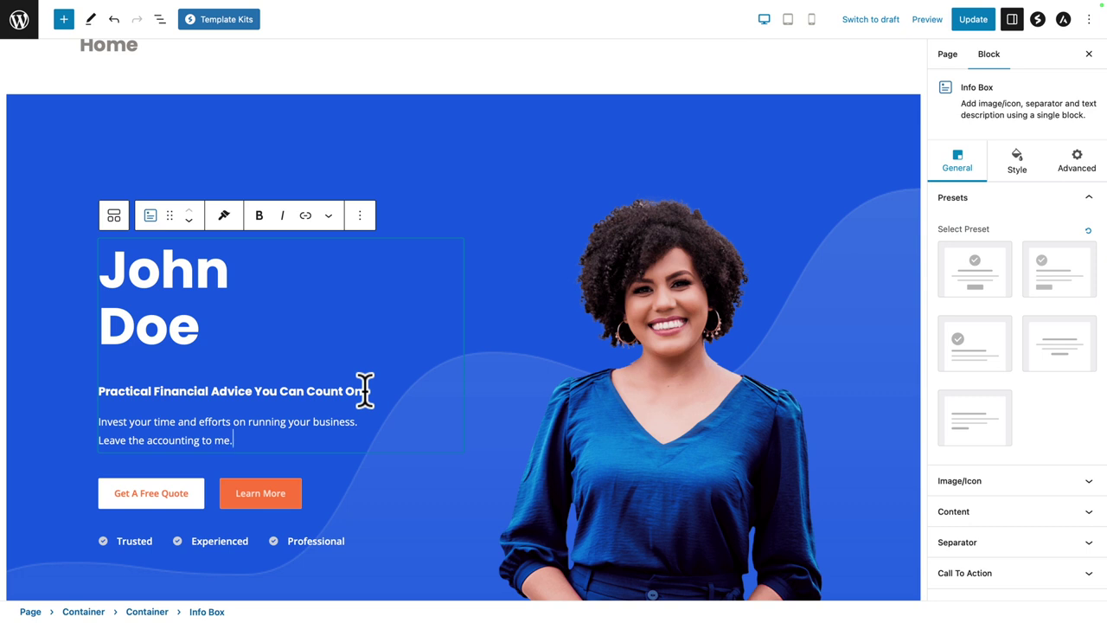
Insert a Spectra Blockquote block between the hero's Info Box and its buttons.
click(319, 485)
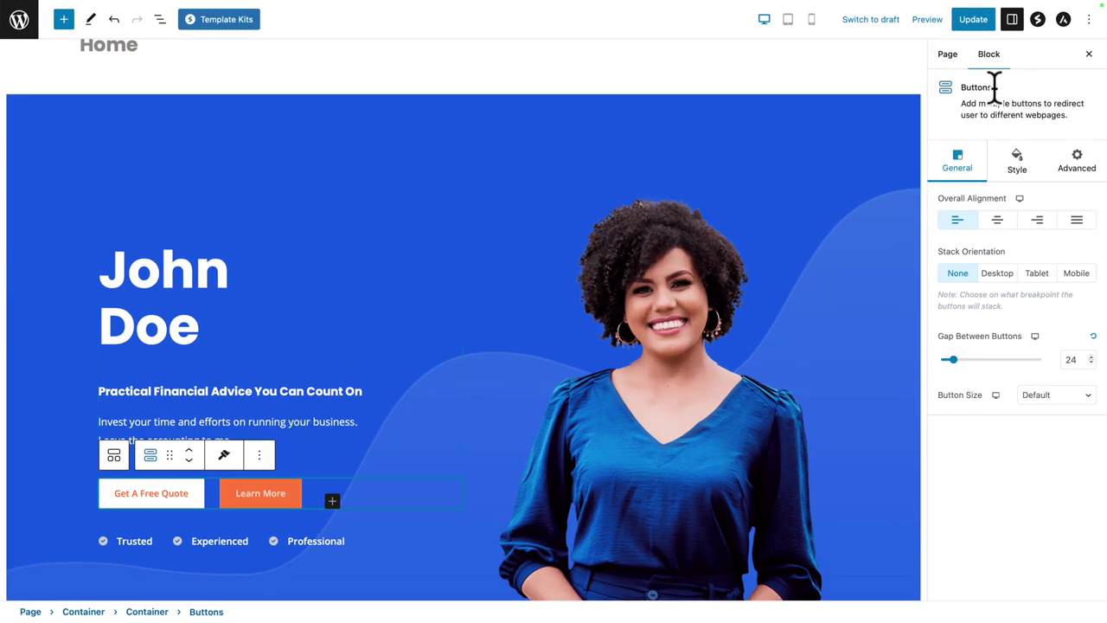
click(321, 410)
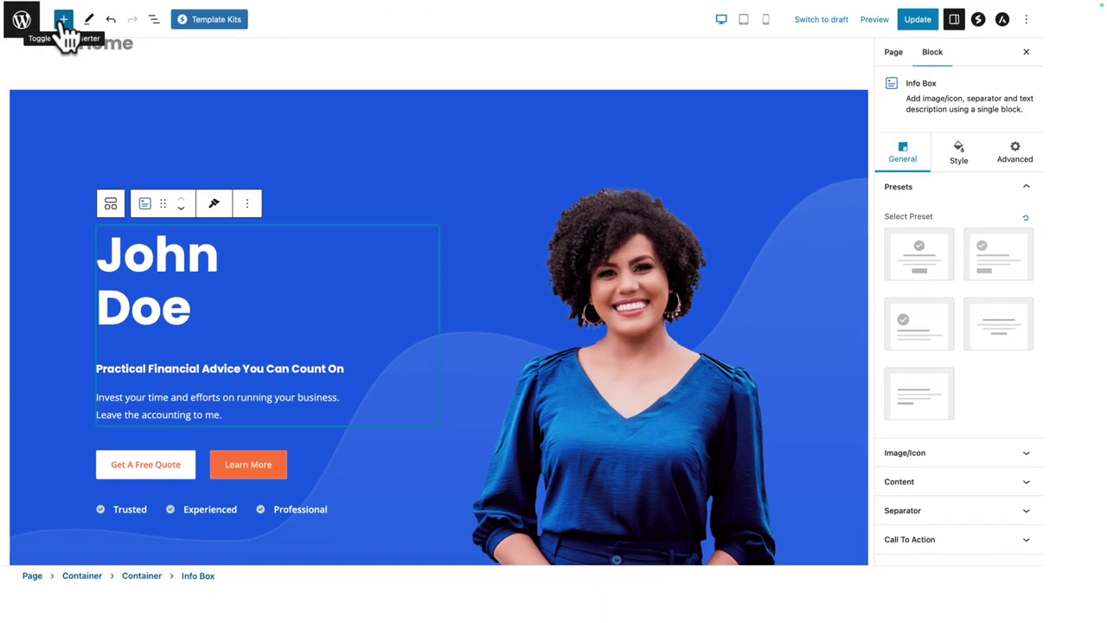
click(68, 23)
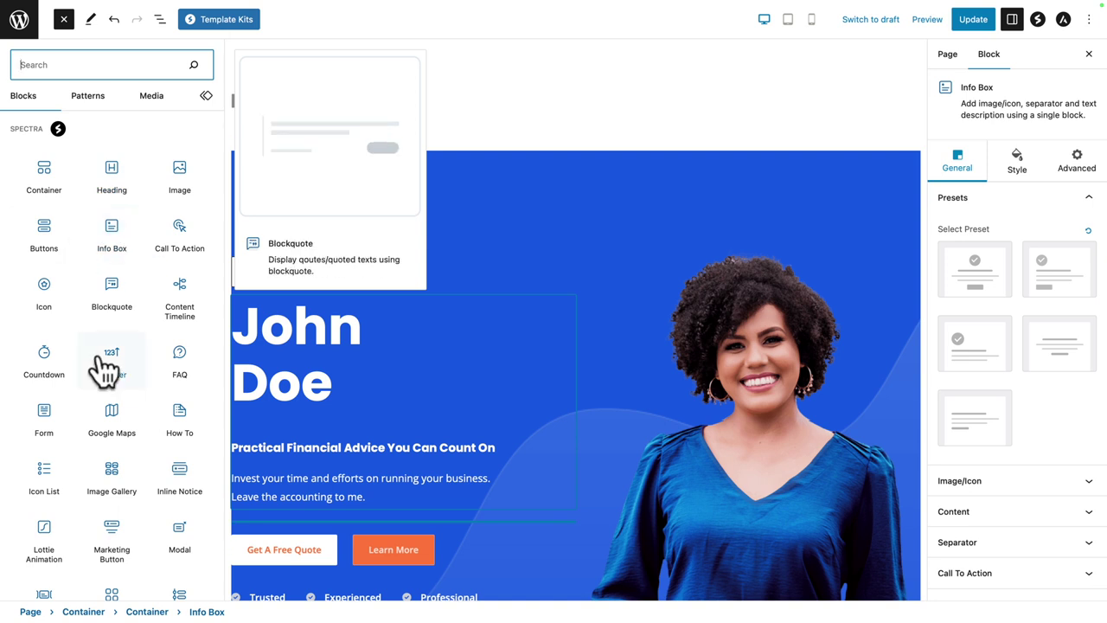
click(110, 285)
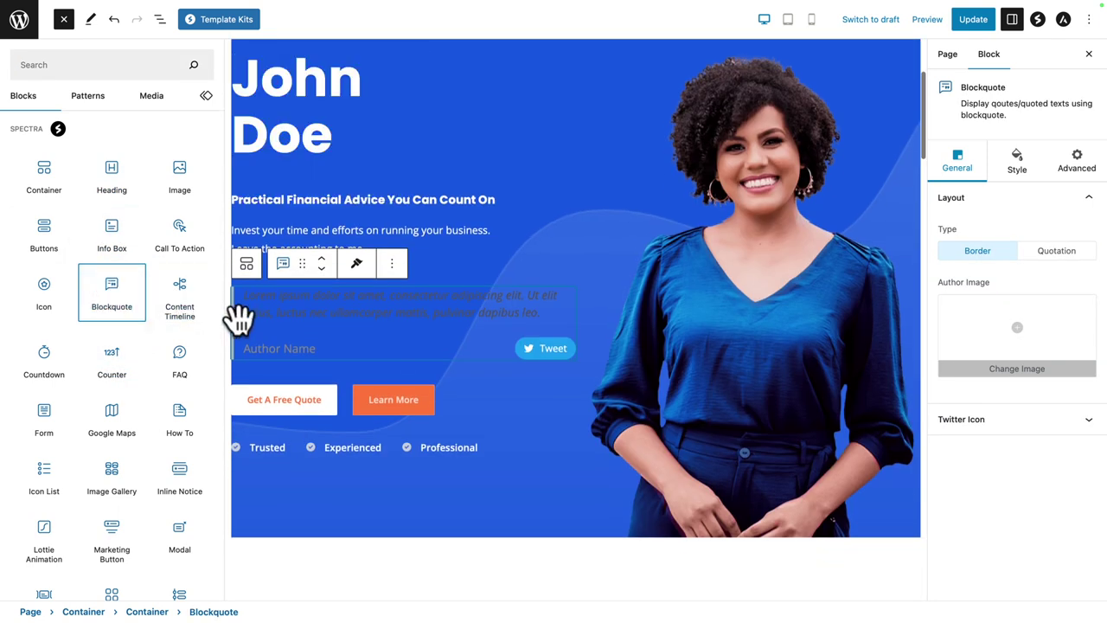
click(278, 309)
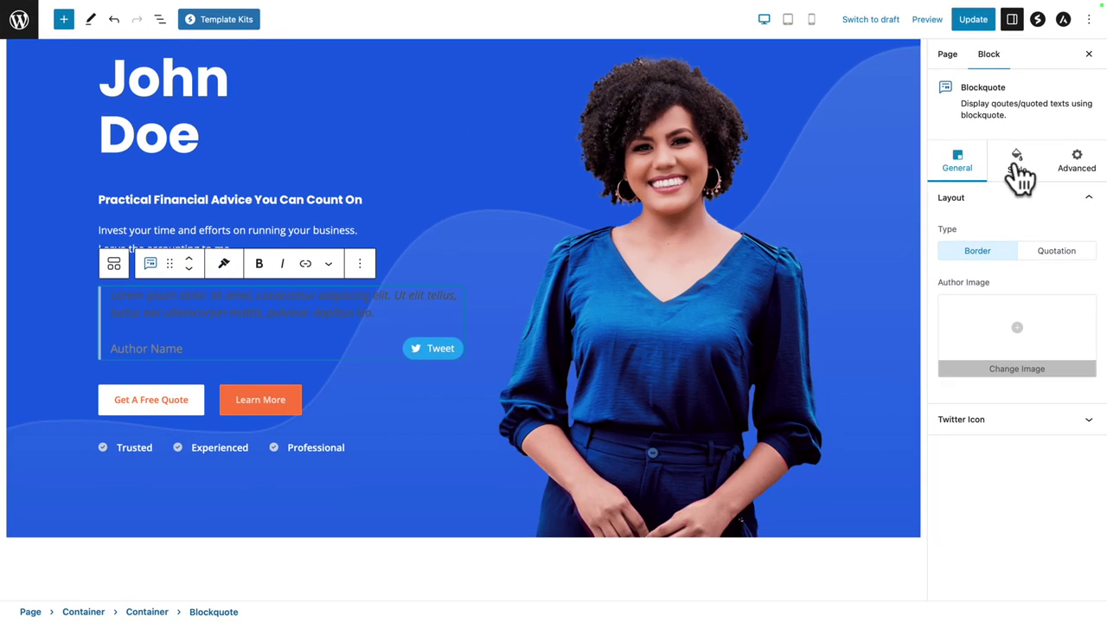
Set the blockquote's quote color to white (FFFFFF).
click(1018, 176)
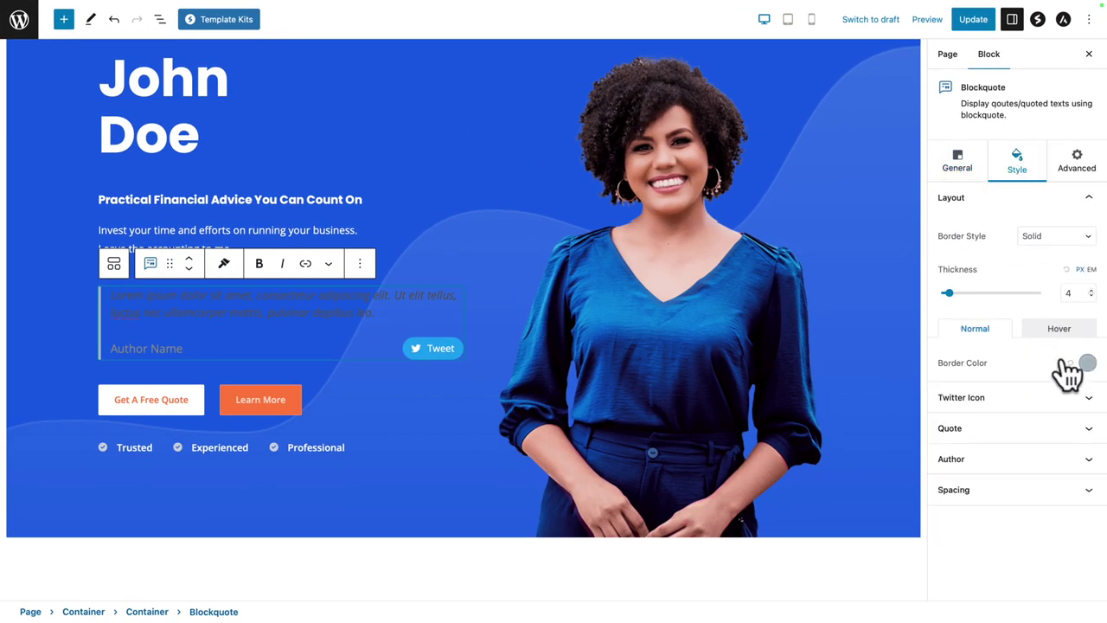
click(1091, 430)
click(1087, 327)
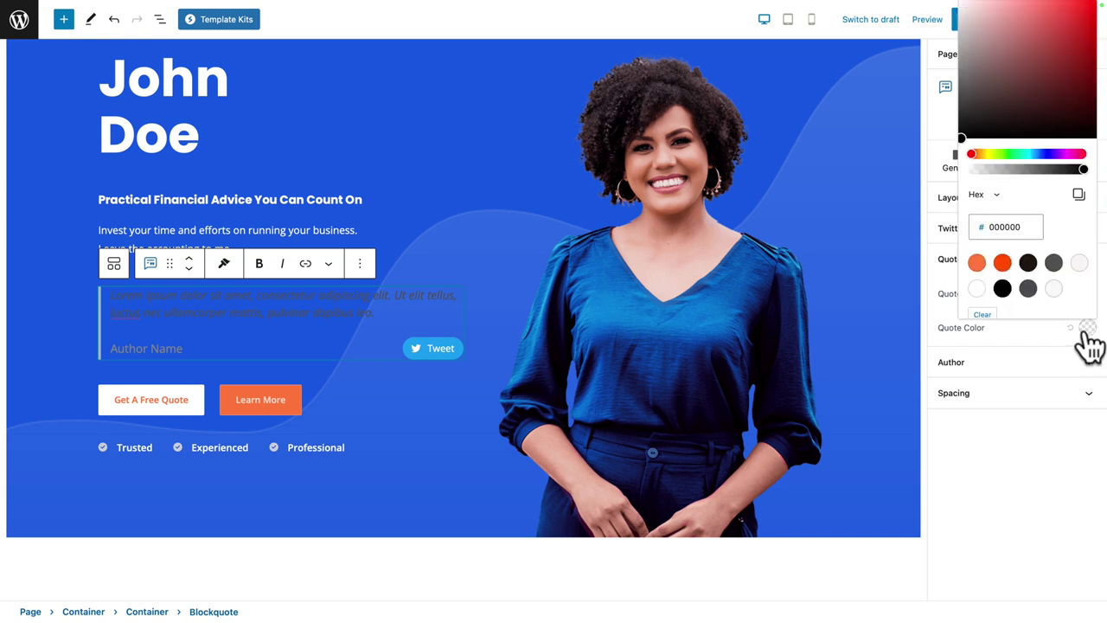
click(977, 289)
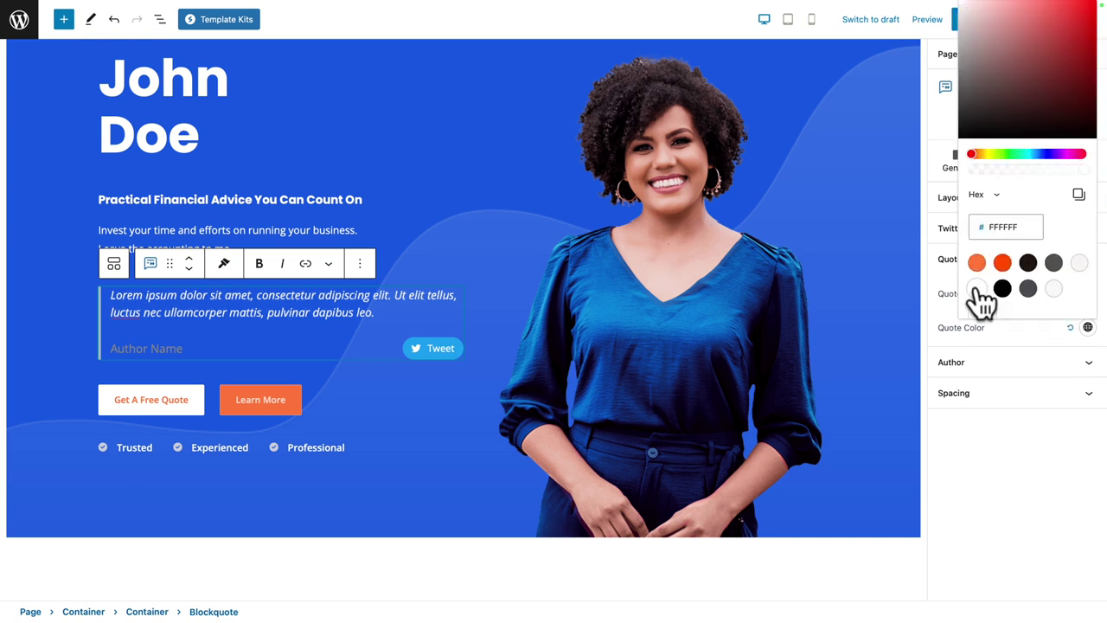
click(434, 413)
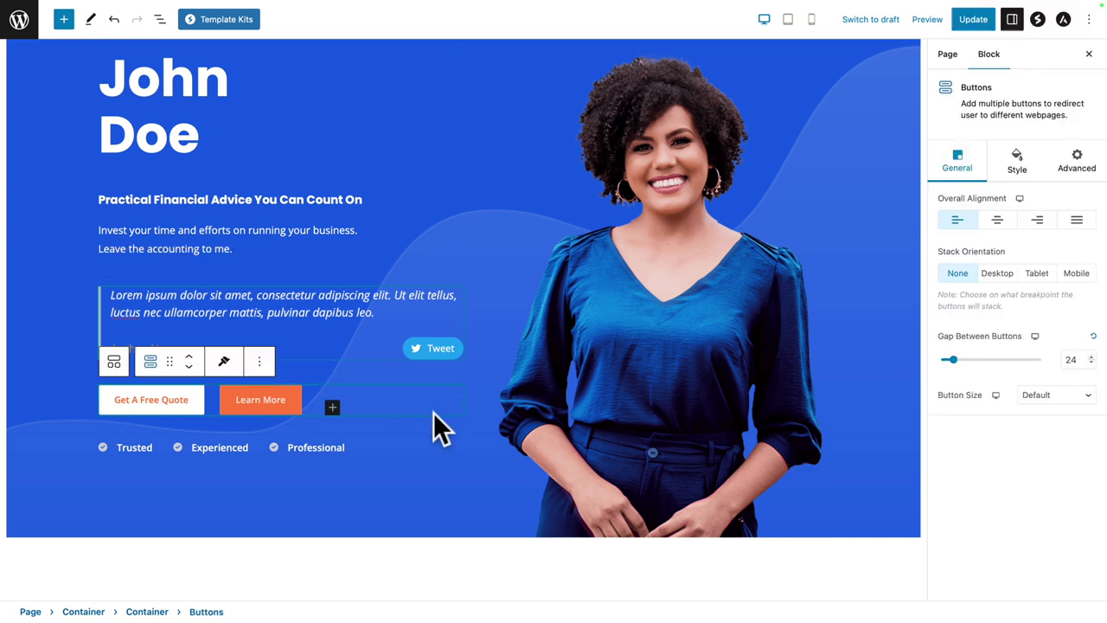
Remove the Blockquote block from the hero section.
click(311, 308)
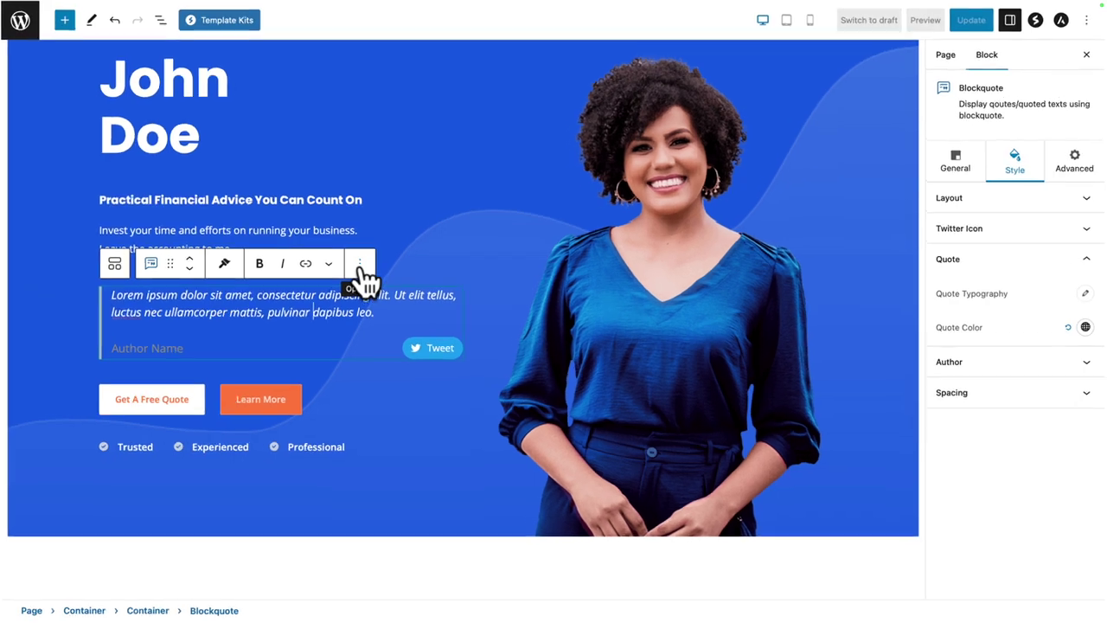
click(360, 267)
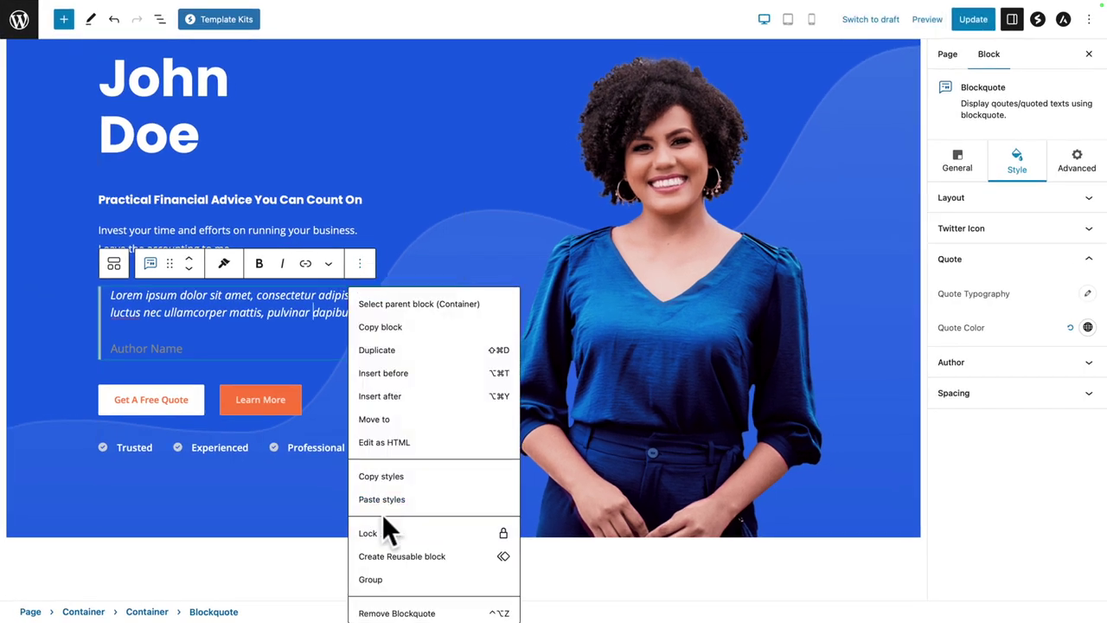
click(389, 614)
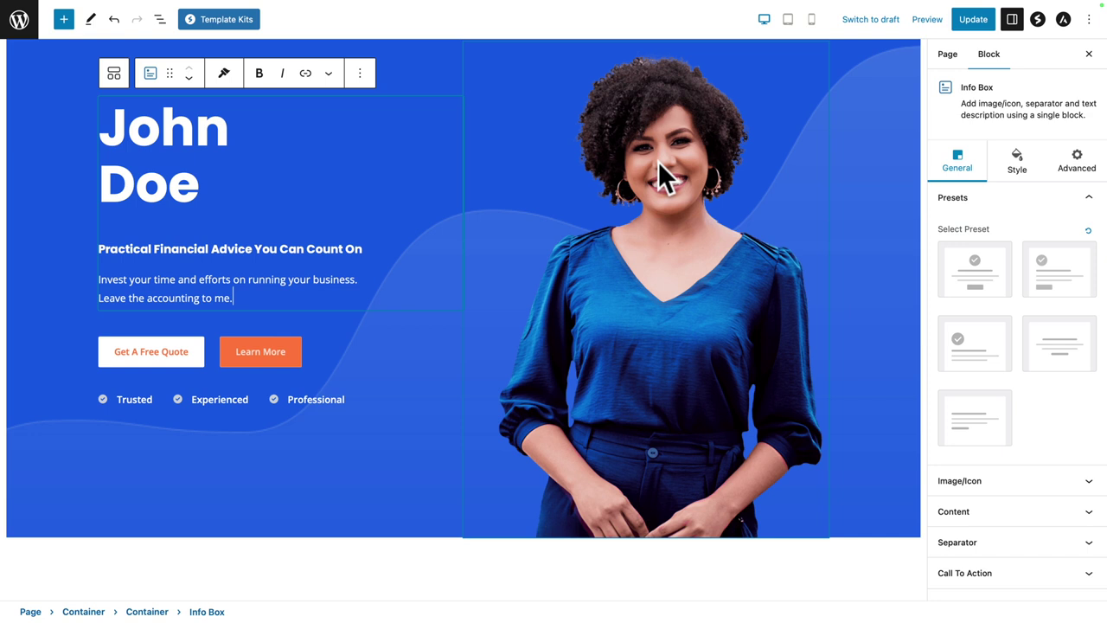
Replace the hero section's portrait with bsfk19-01.webp uploaded from the computer, and update the page.
click(657, 122)
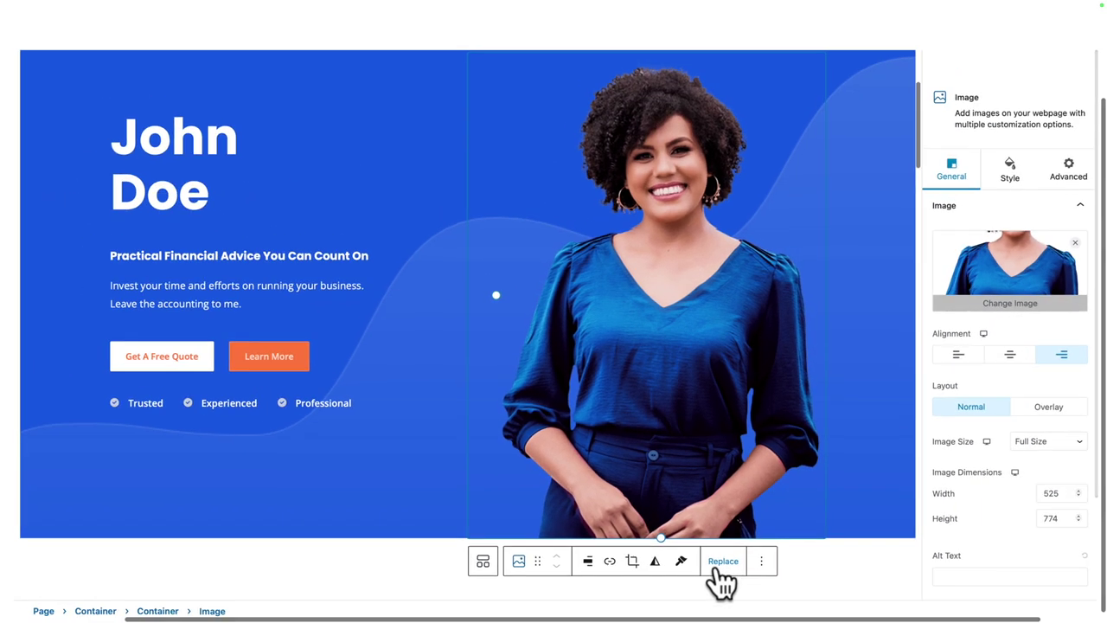
click(723, 564)
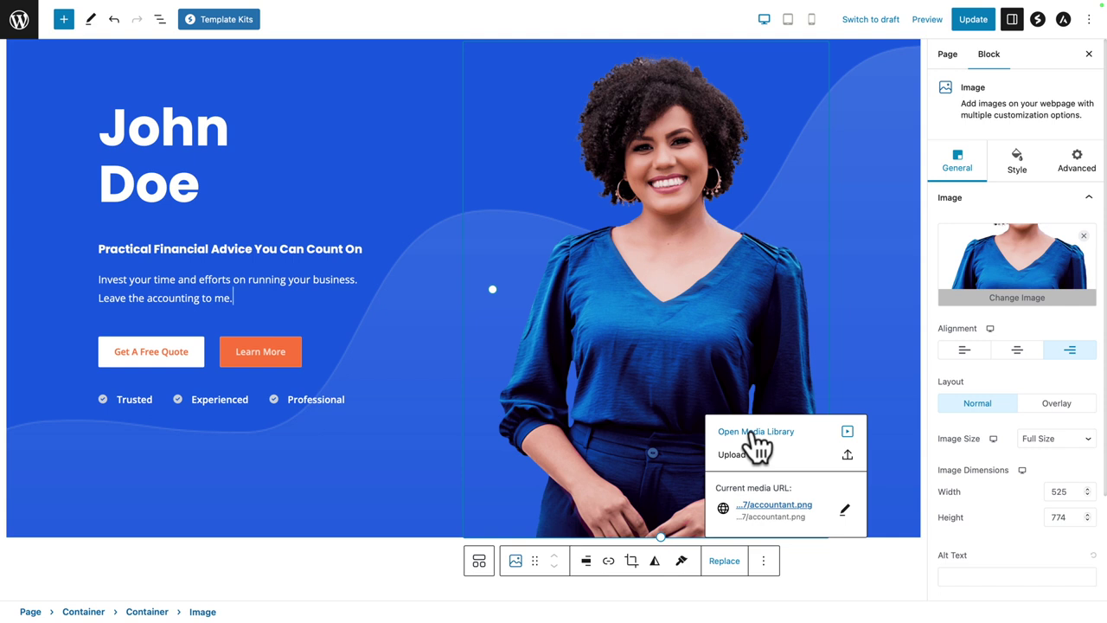
click(757, 433)
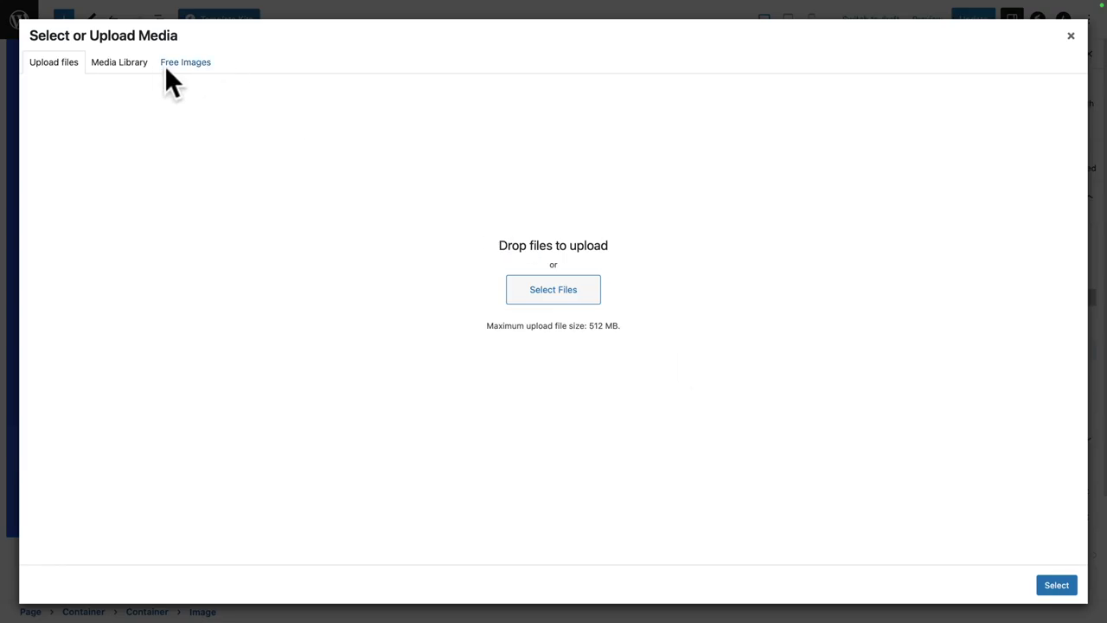
click(124, 64)
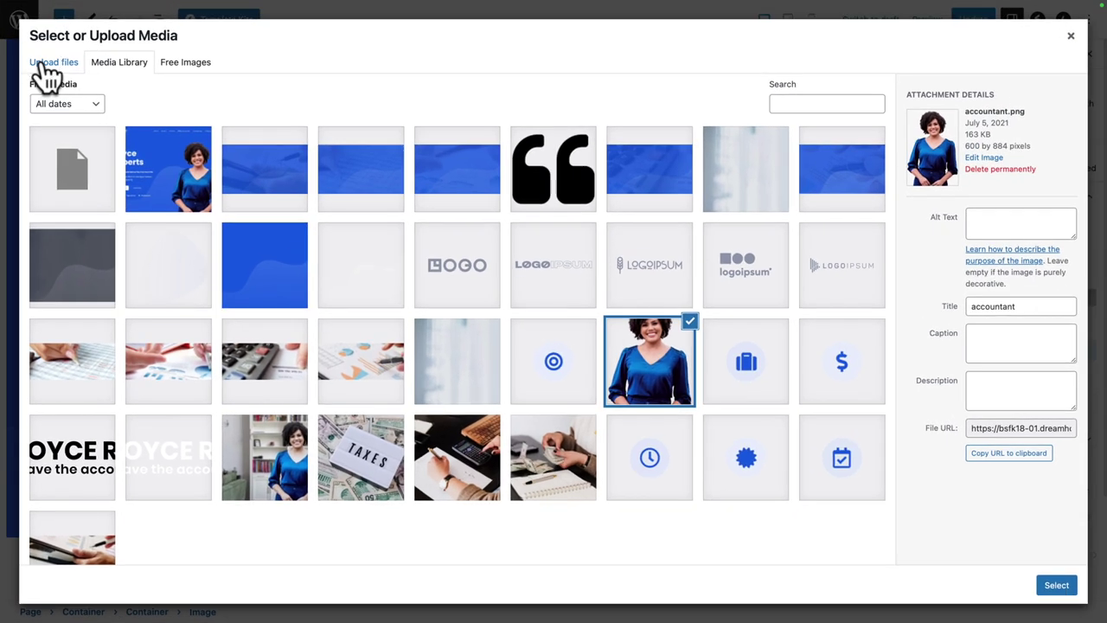
click(45, 70)
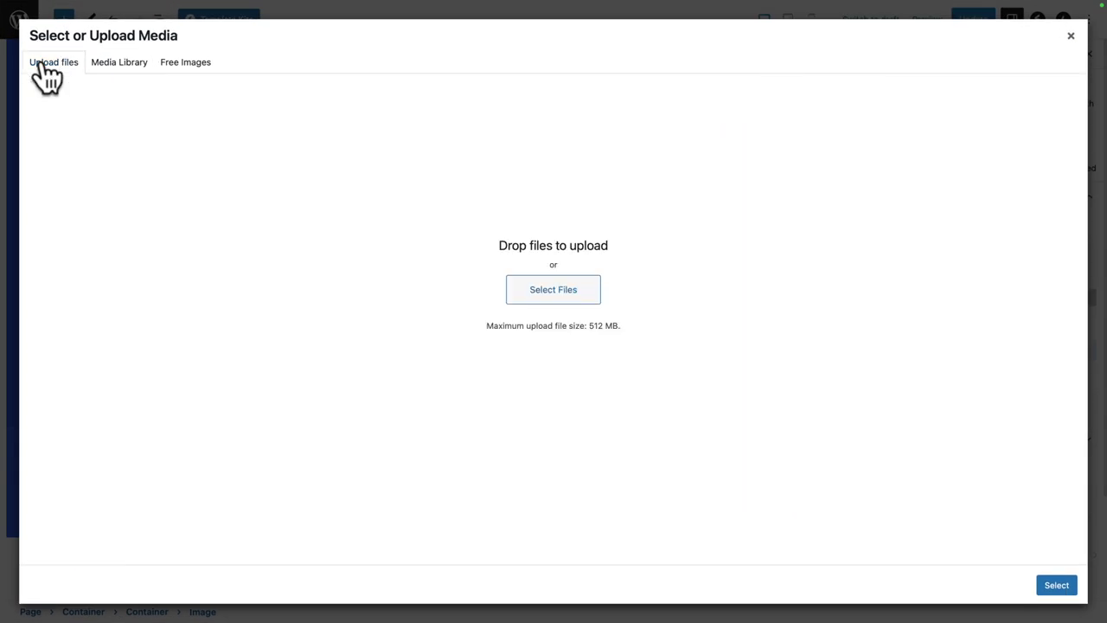
click(537, 300)
click(445, 250)
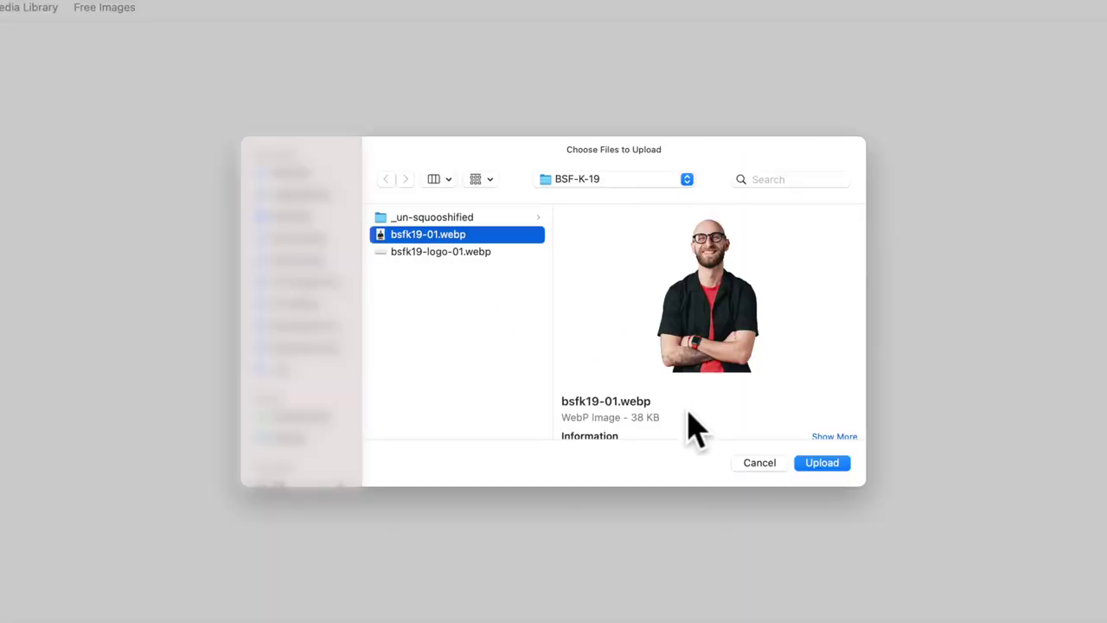
click(816, 464)
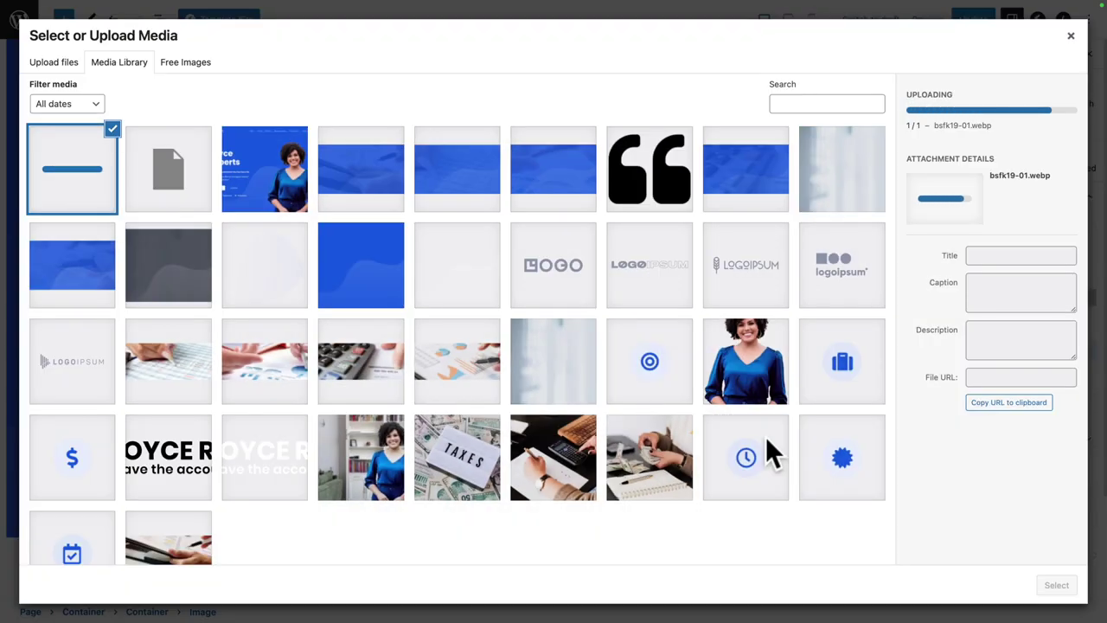
click(1059, 588)
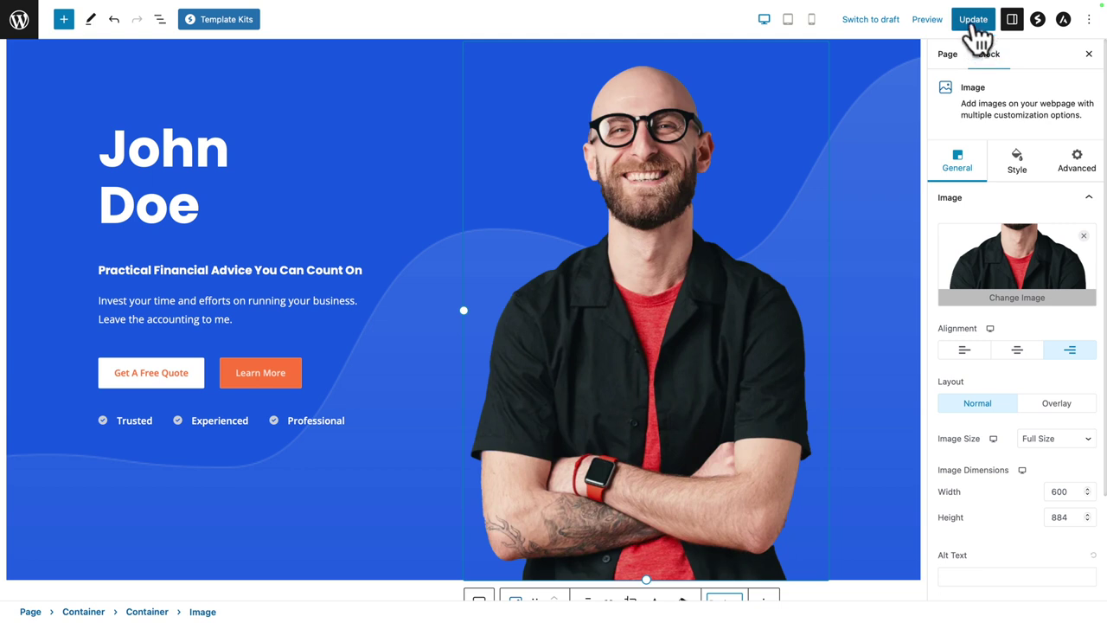
click(973, 23)
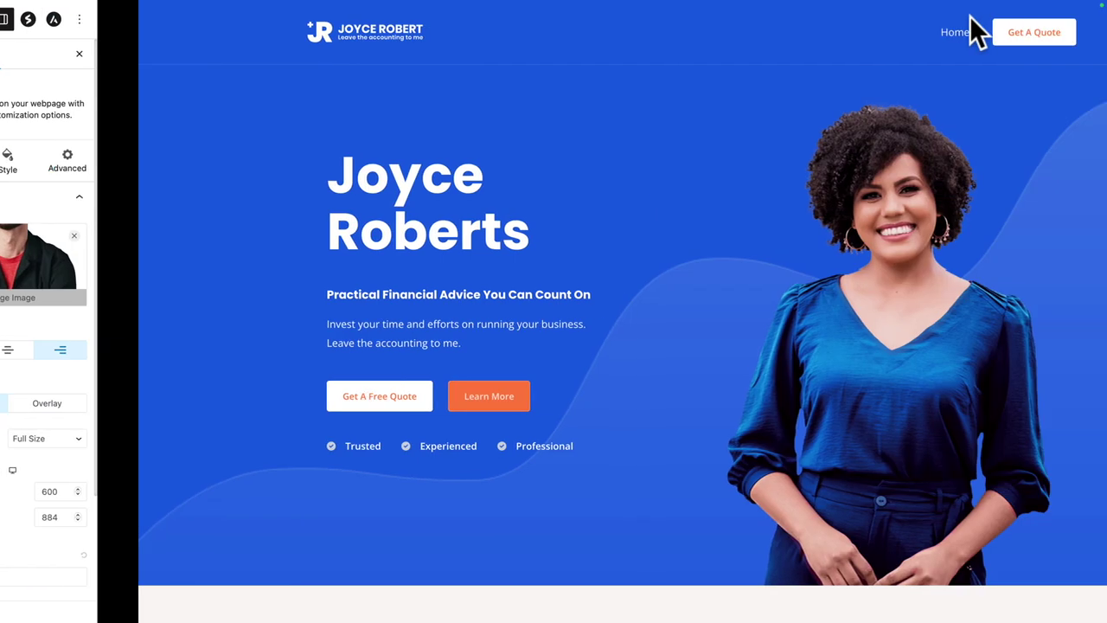
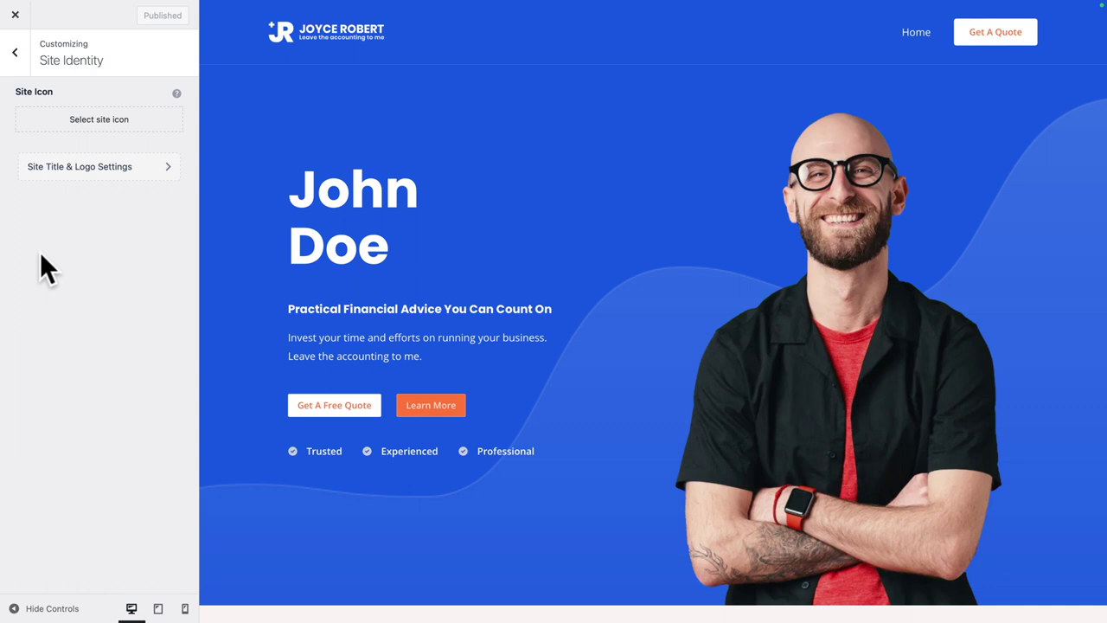
Replace the Transparent Header logo in the Customizer with bsfk19-logo-01.webp uploaded from the computer.
click(14, 54)
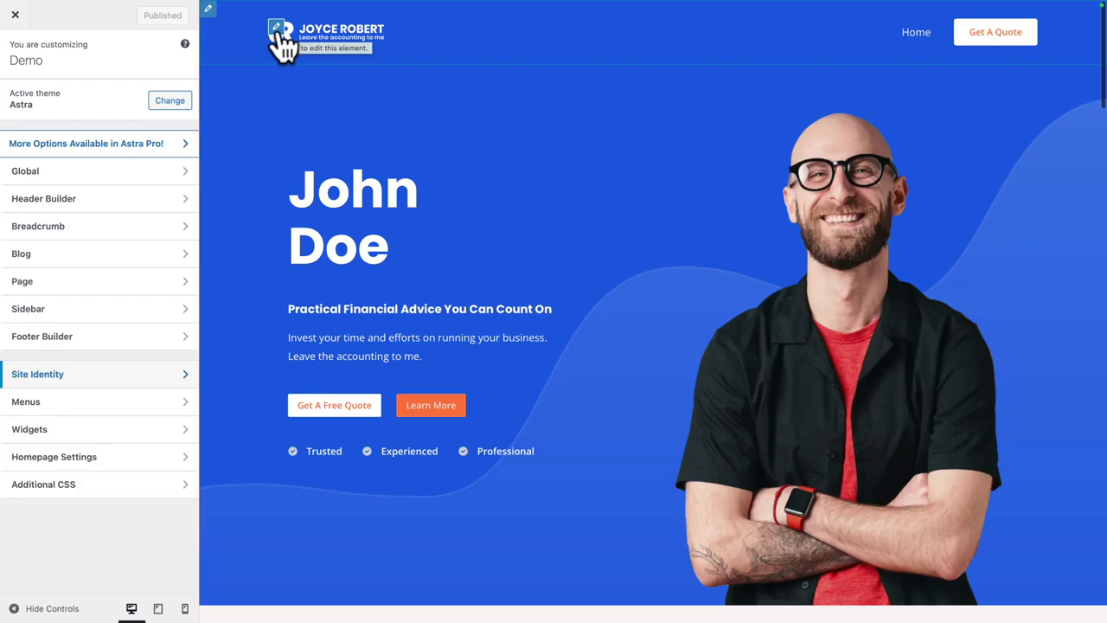
shift+click(279, 27)
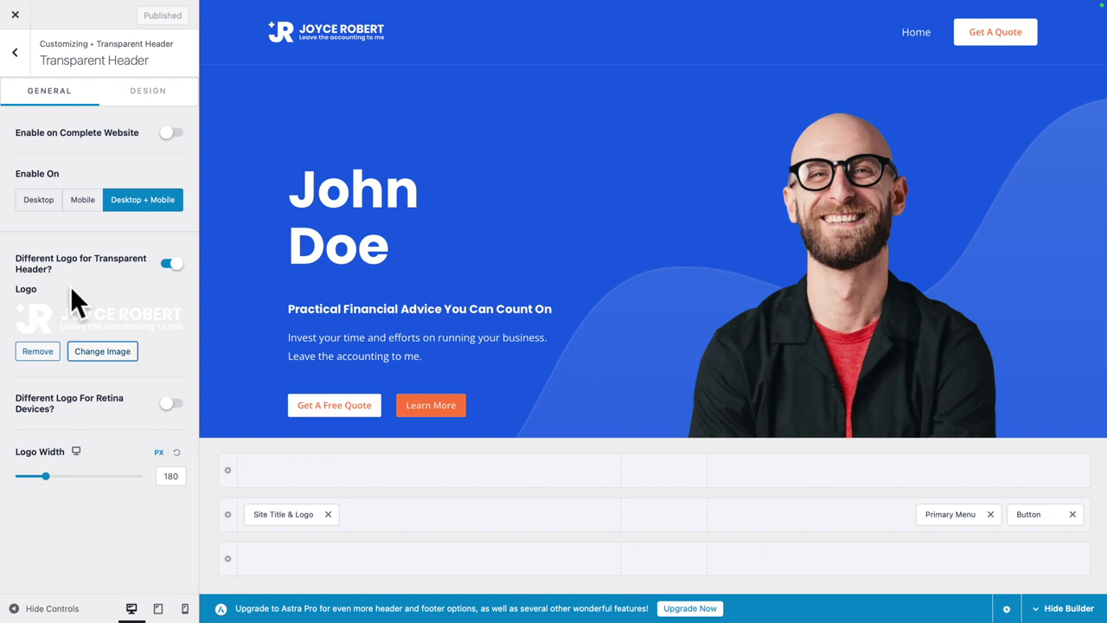
click(101, 351)
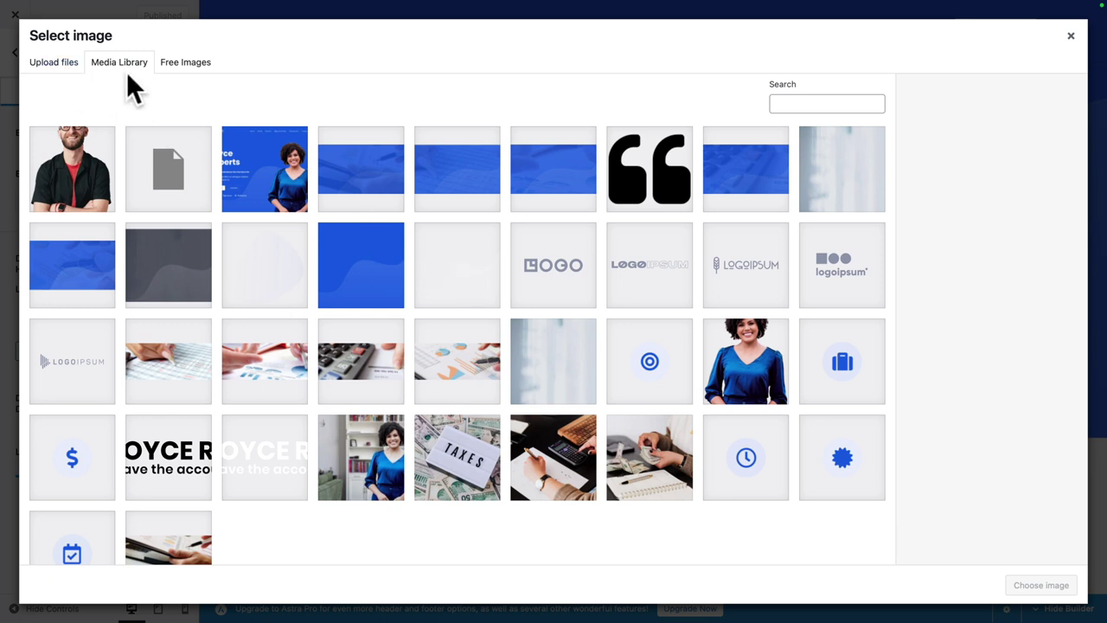
click(176, 62)
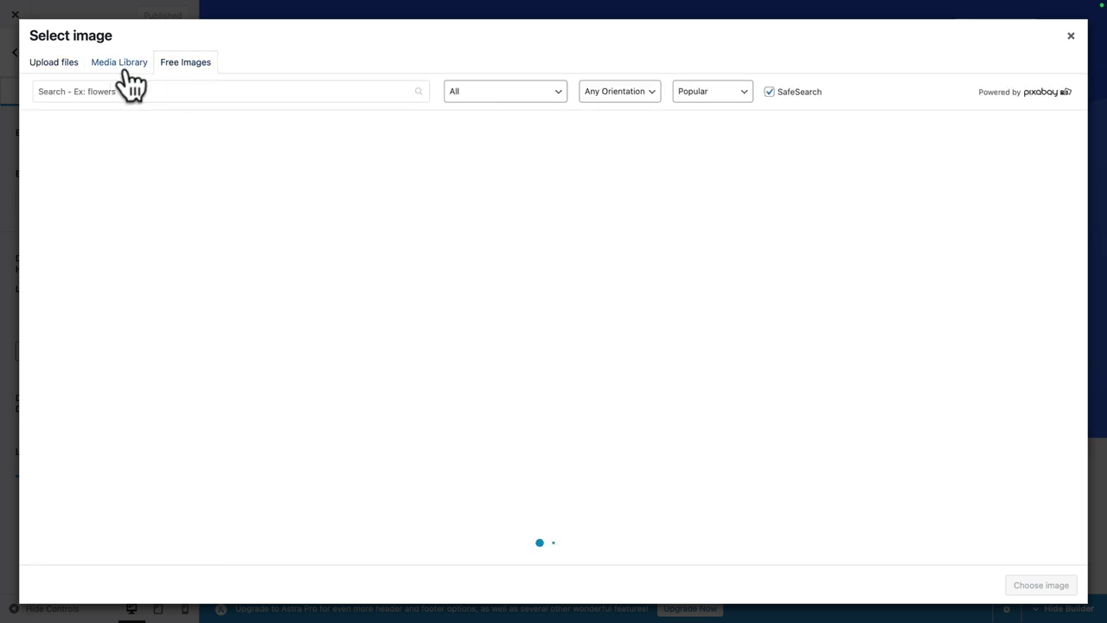
click(59, 67)
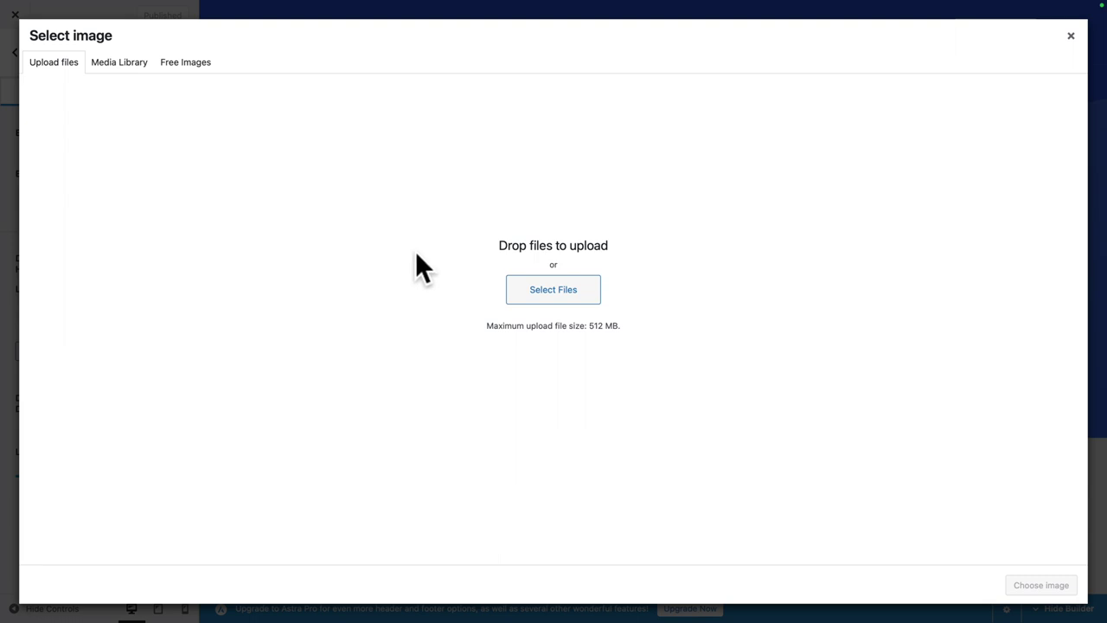
click(546, 294)
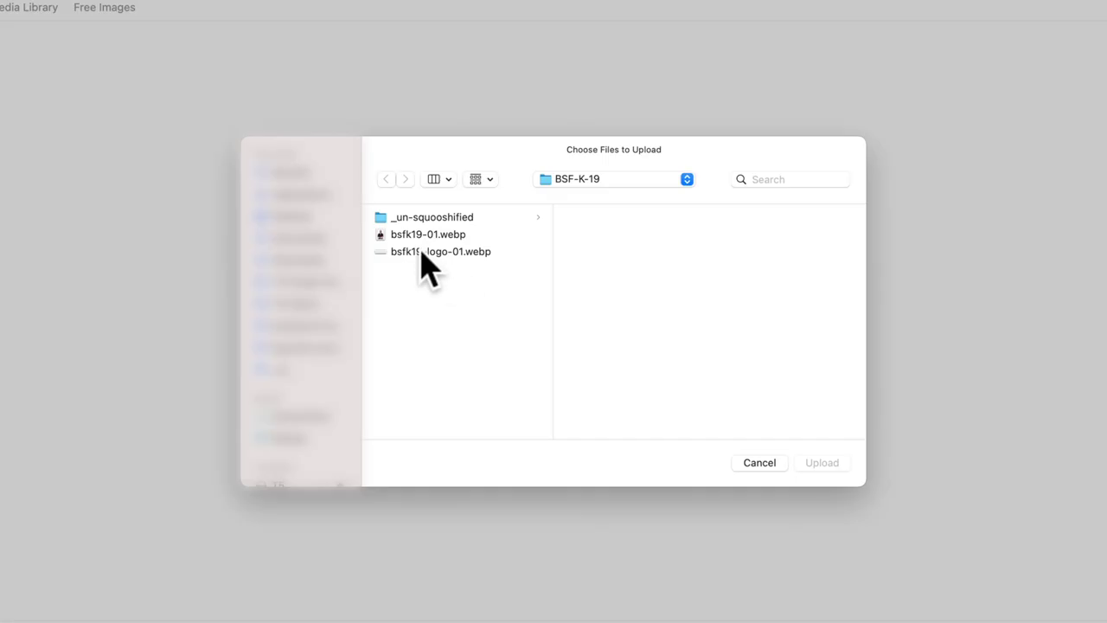
click(420, 252)
click(822, 464)
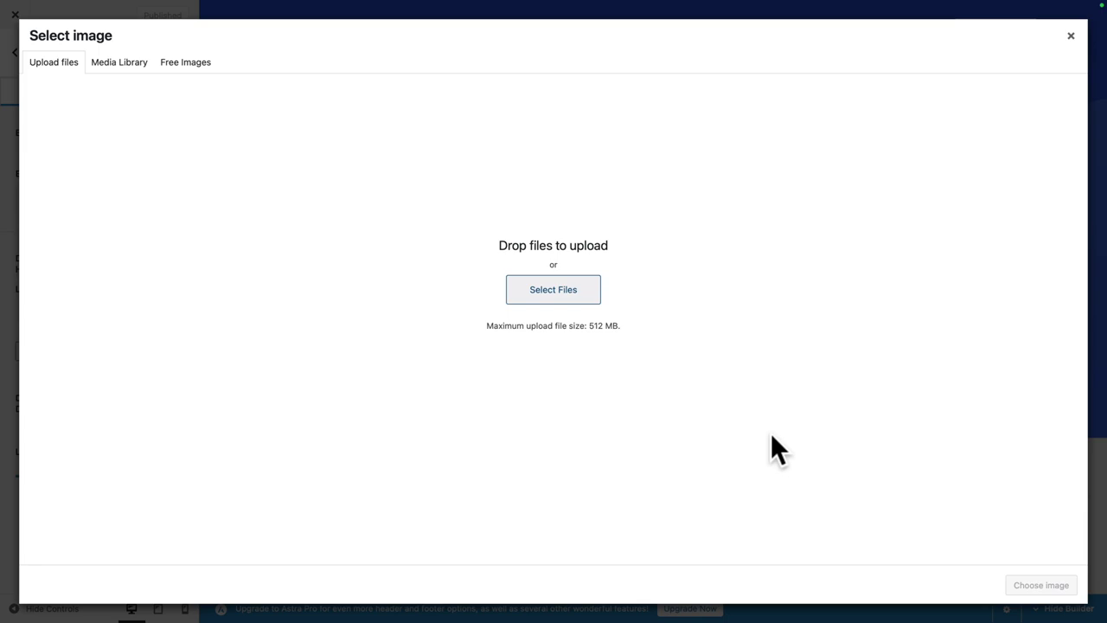
click(1033, 586)
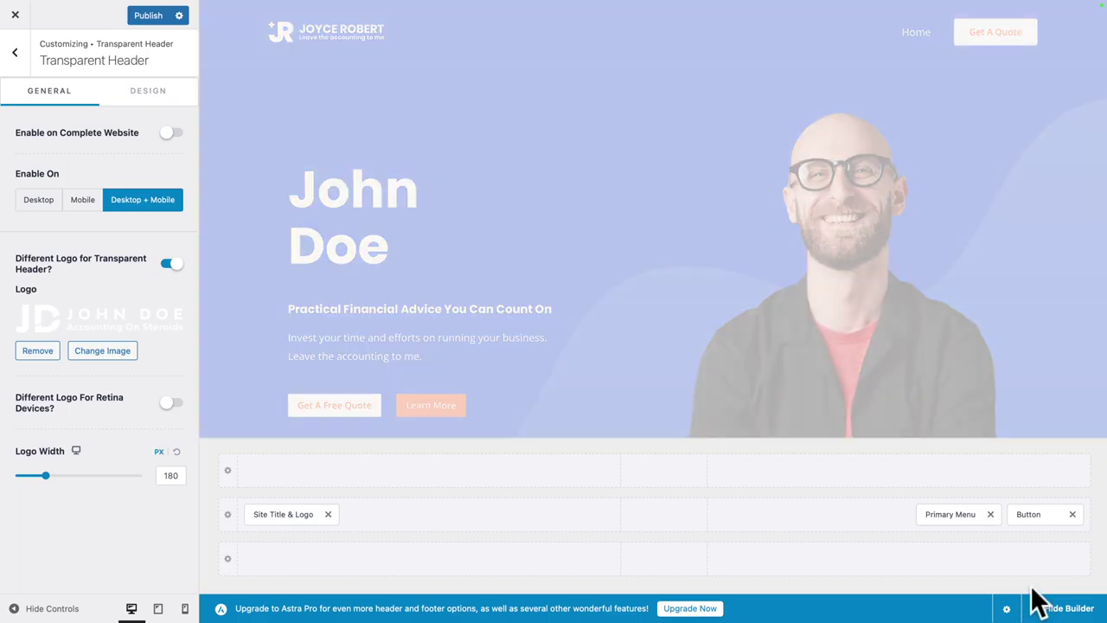